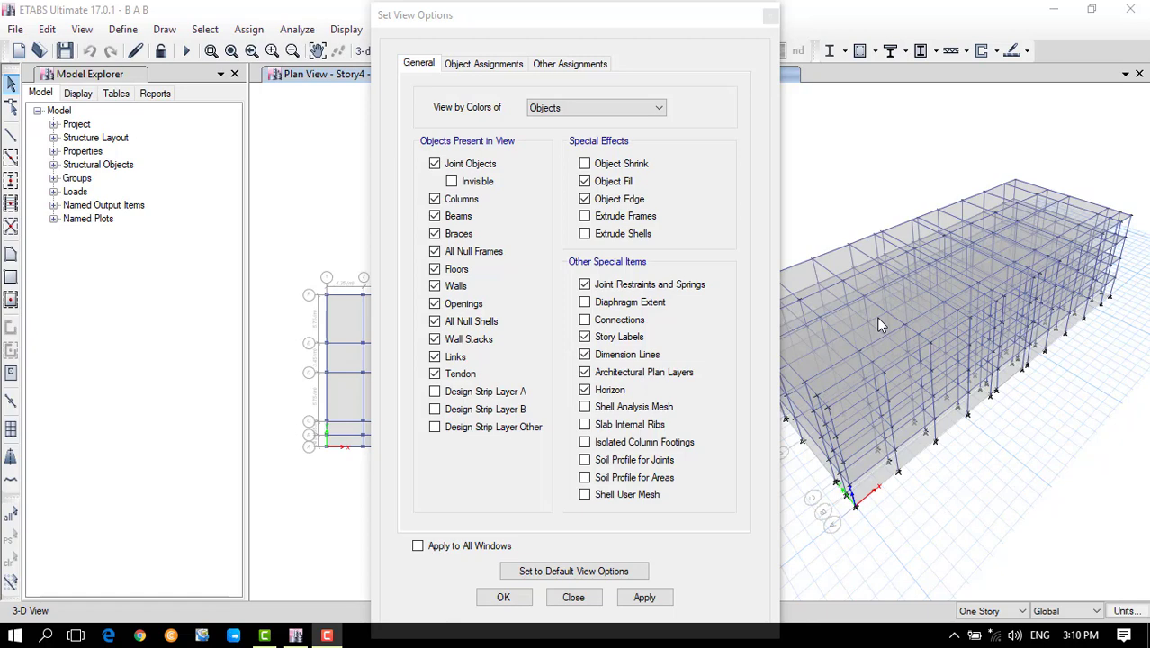
Reopen the display options for the 3-D view and bring up the object assignment settings without covering the model
click(497, 21)
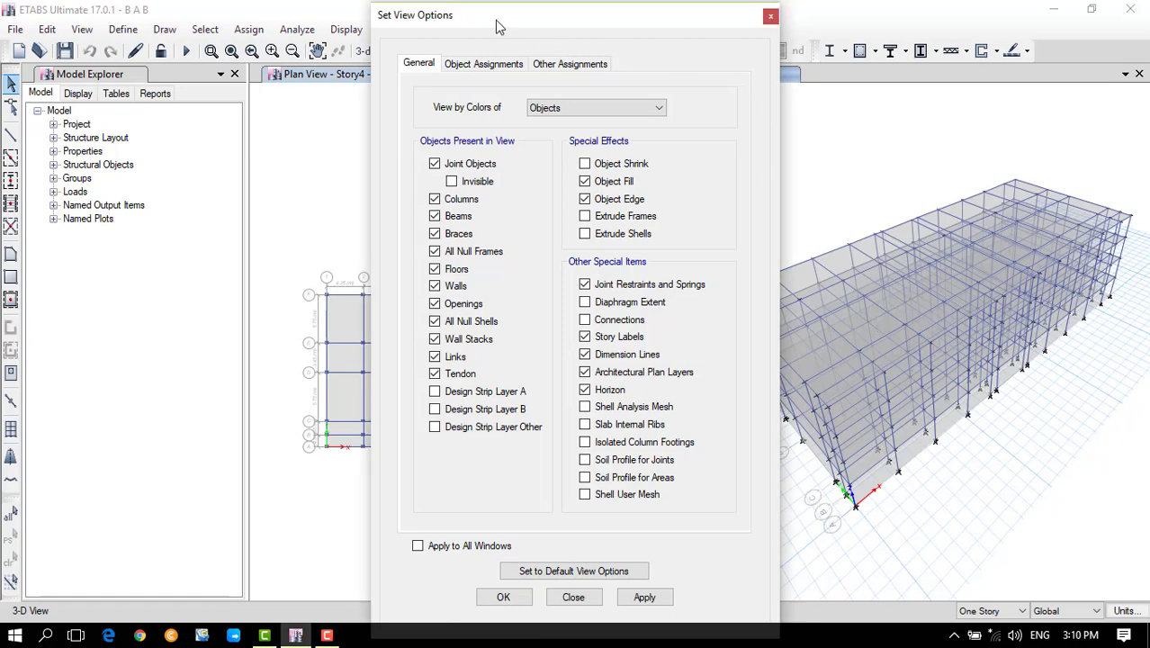
click(770, 17)
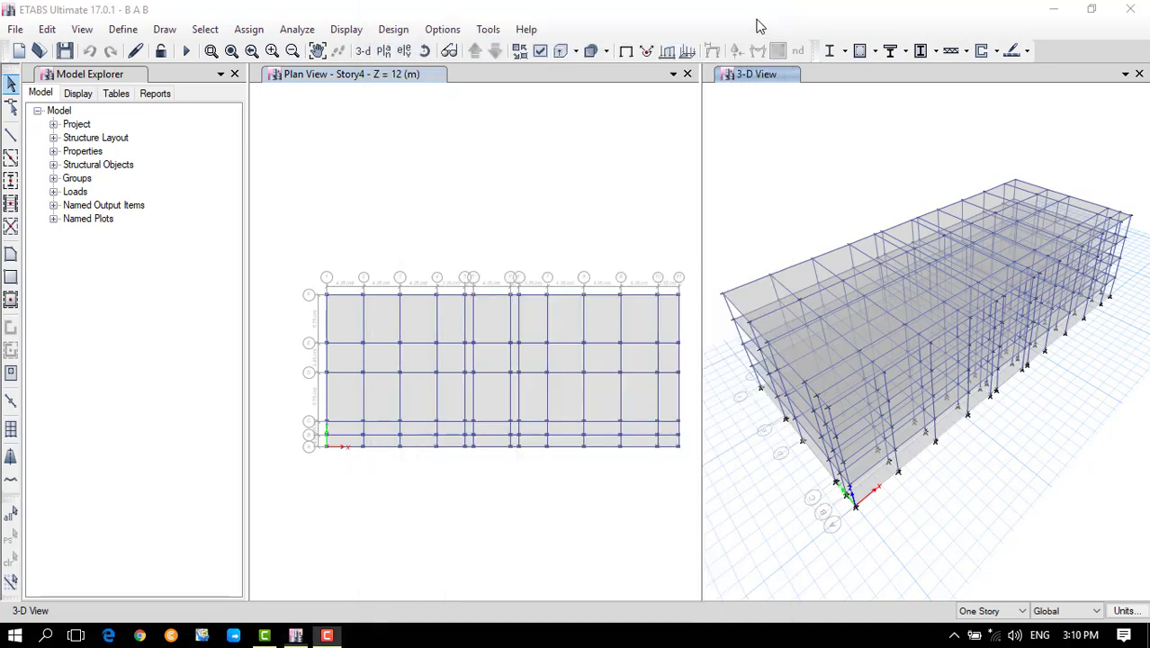
click(82, 30)
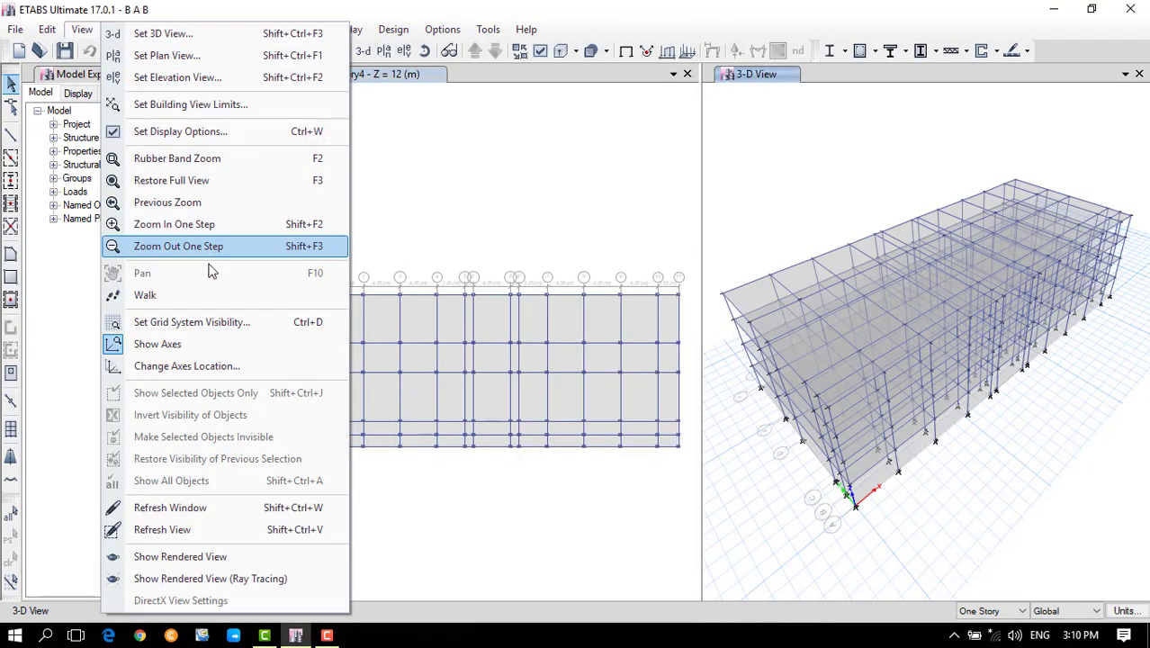
click(184, 140)
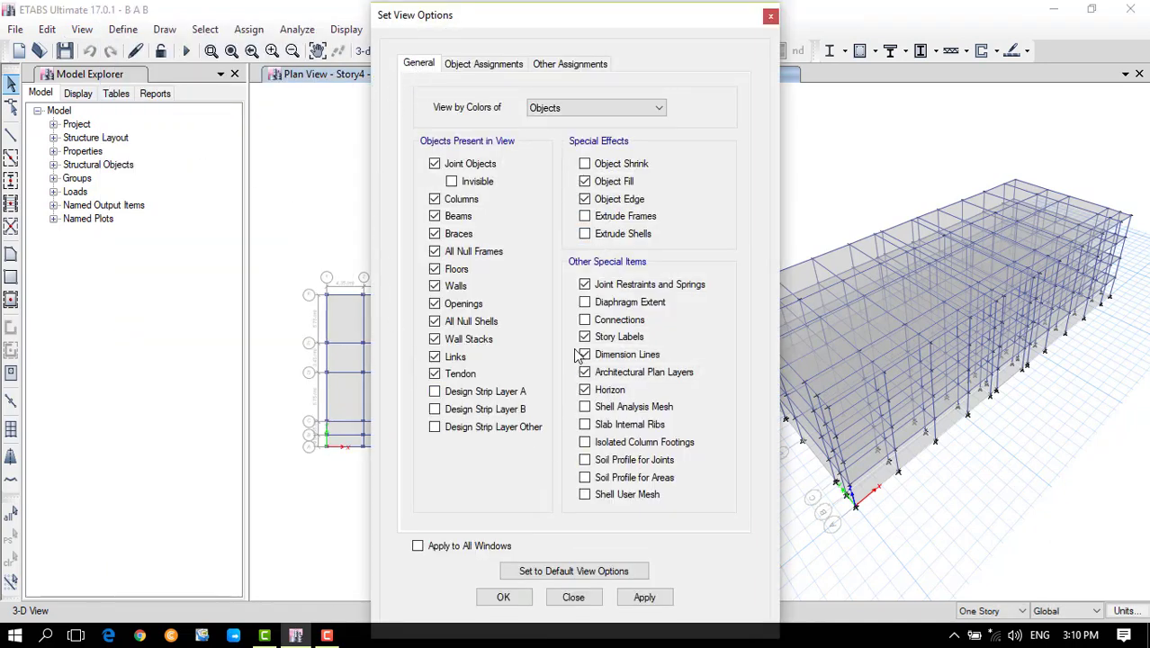
click(465, 70)
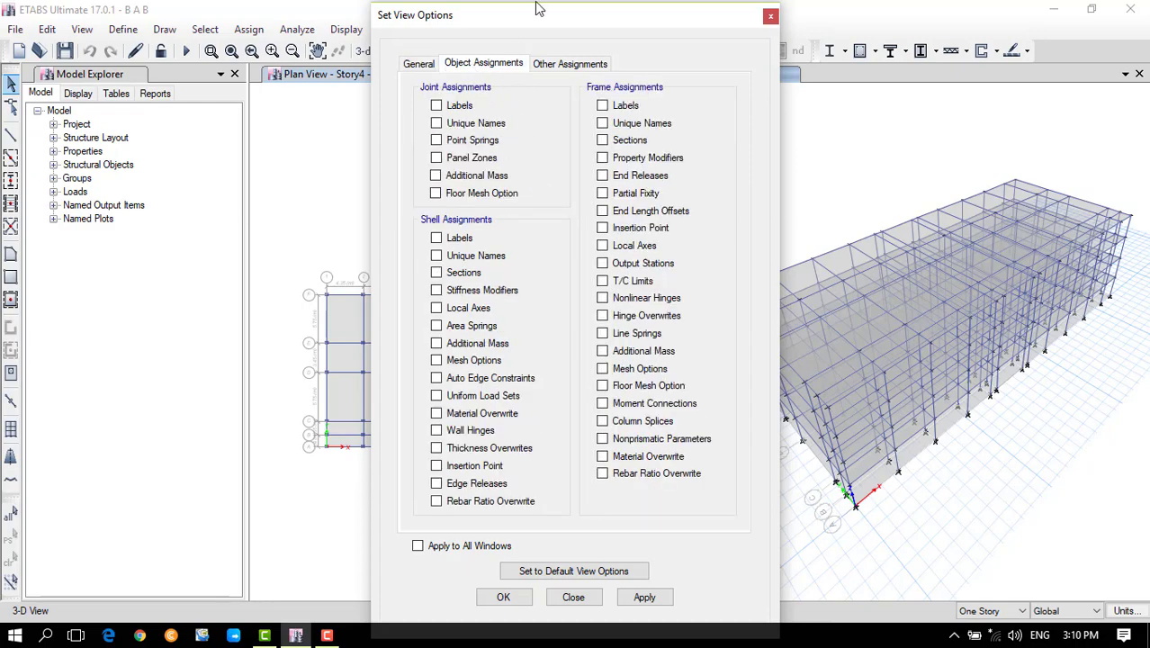
drag(546, 13, 311, 9)
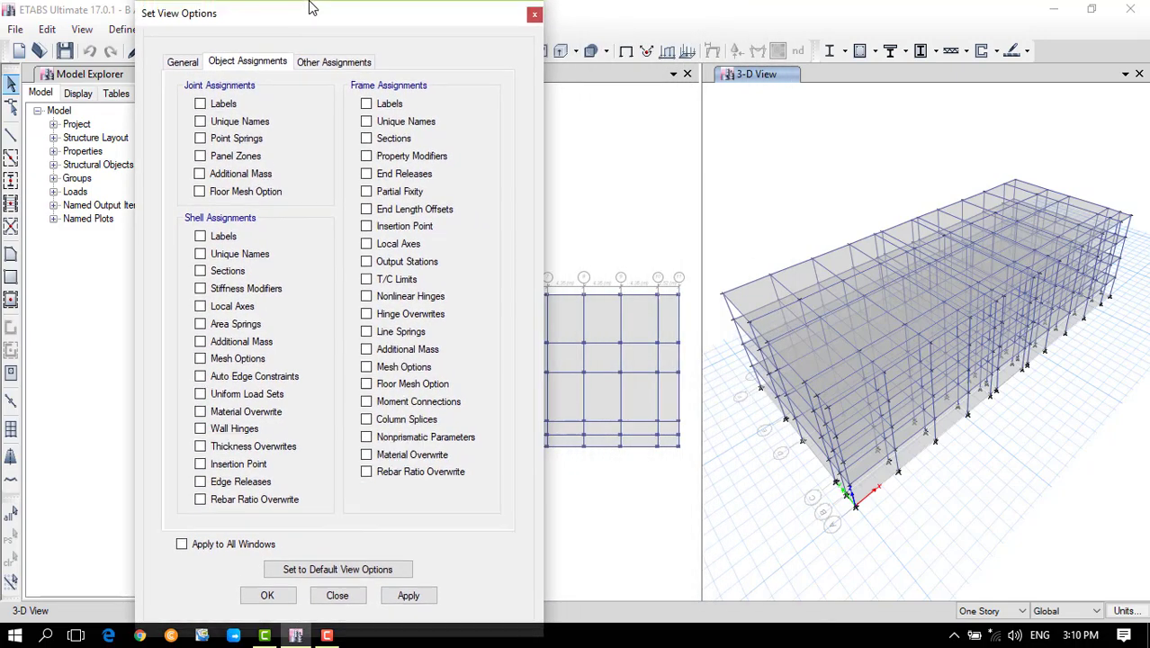
Display the joint labels in the 3-D view for close inspection and turn them off again
click(199, 104)
click(408, 597)
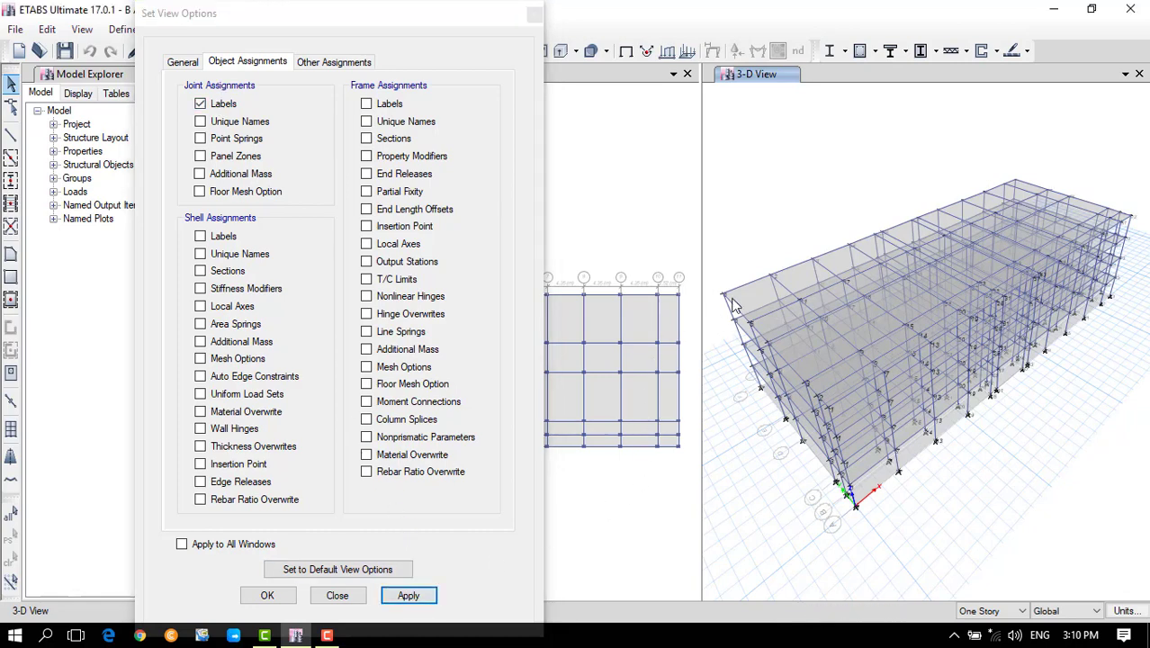
scroll(760, 288, up, 5)
scroll(818, 273, down, 3)
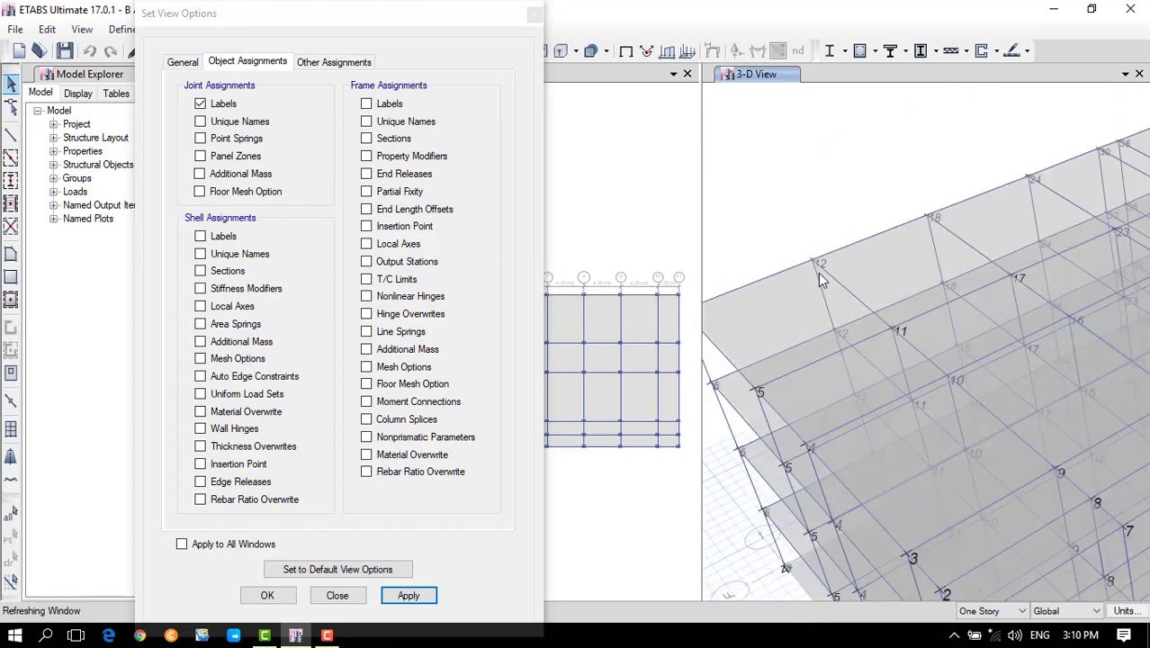
scroll(816, 266, up, 5)
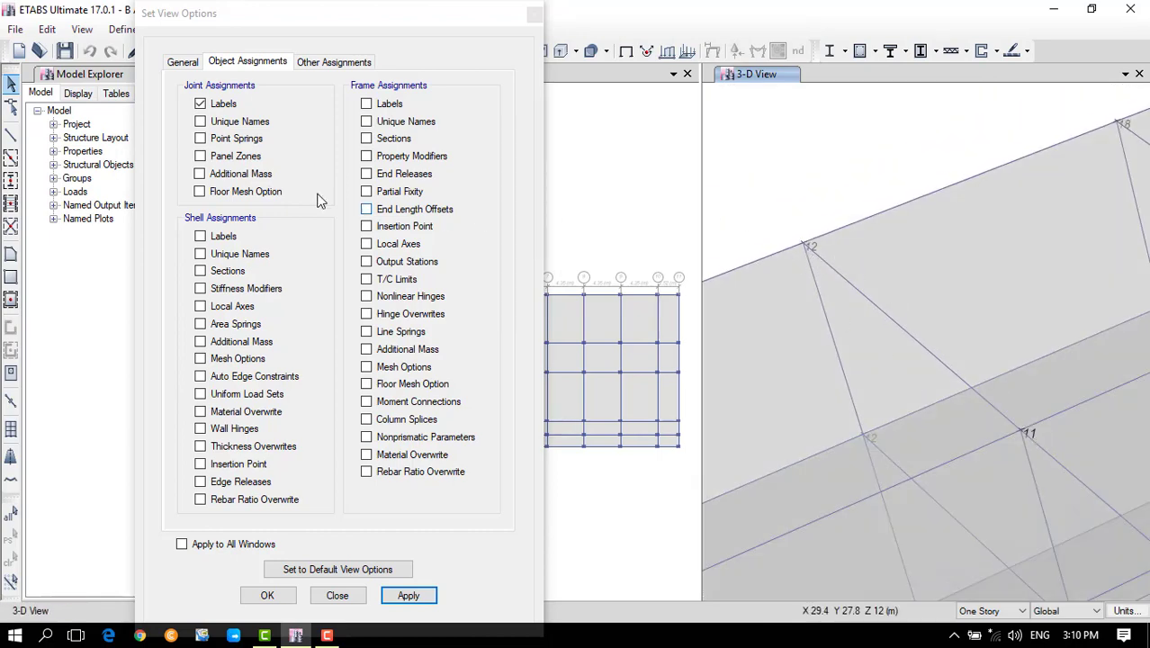
click(200, 104)
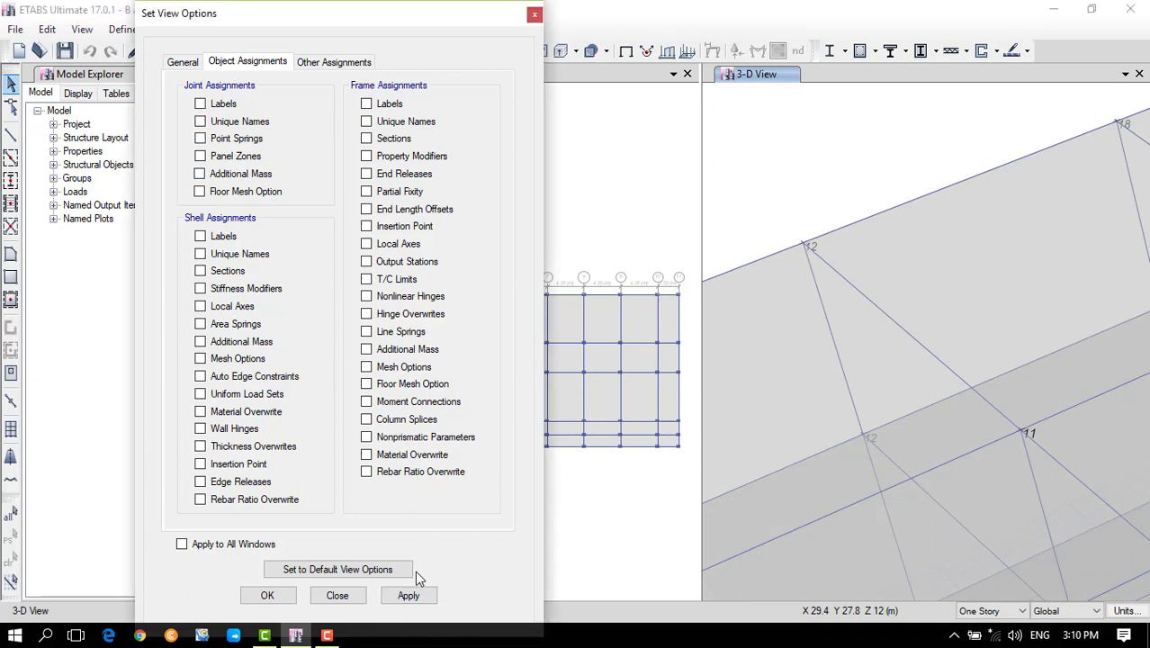
click(408, 594)
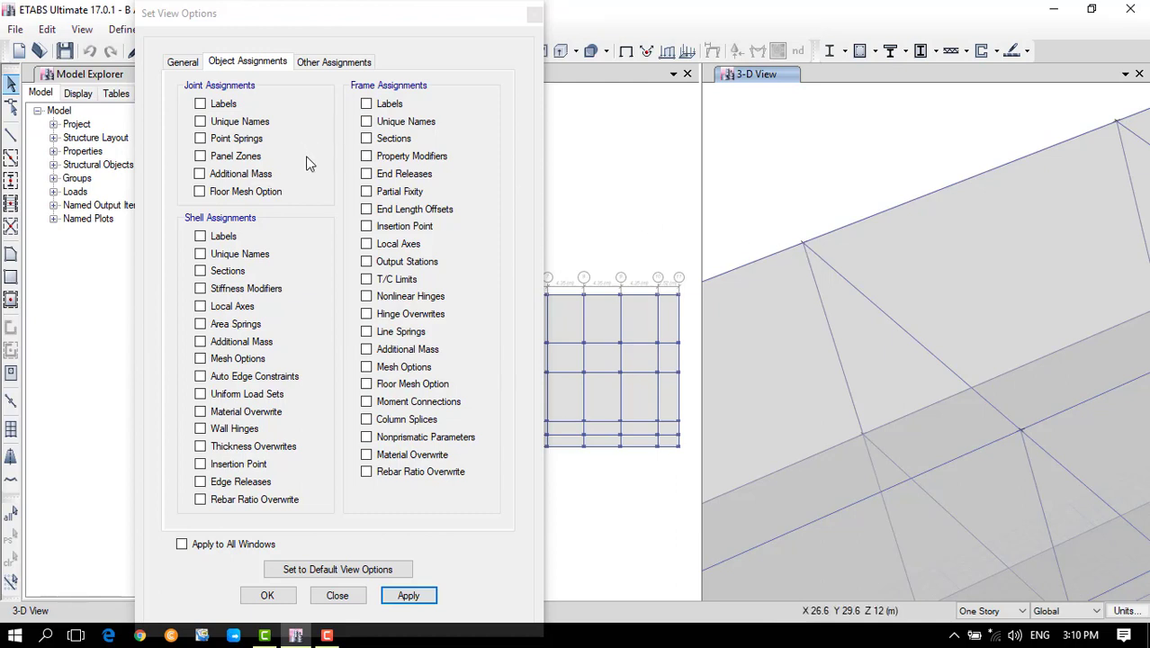
click(200, 192)
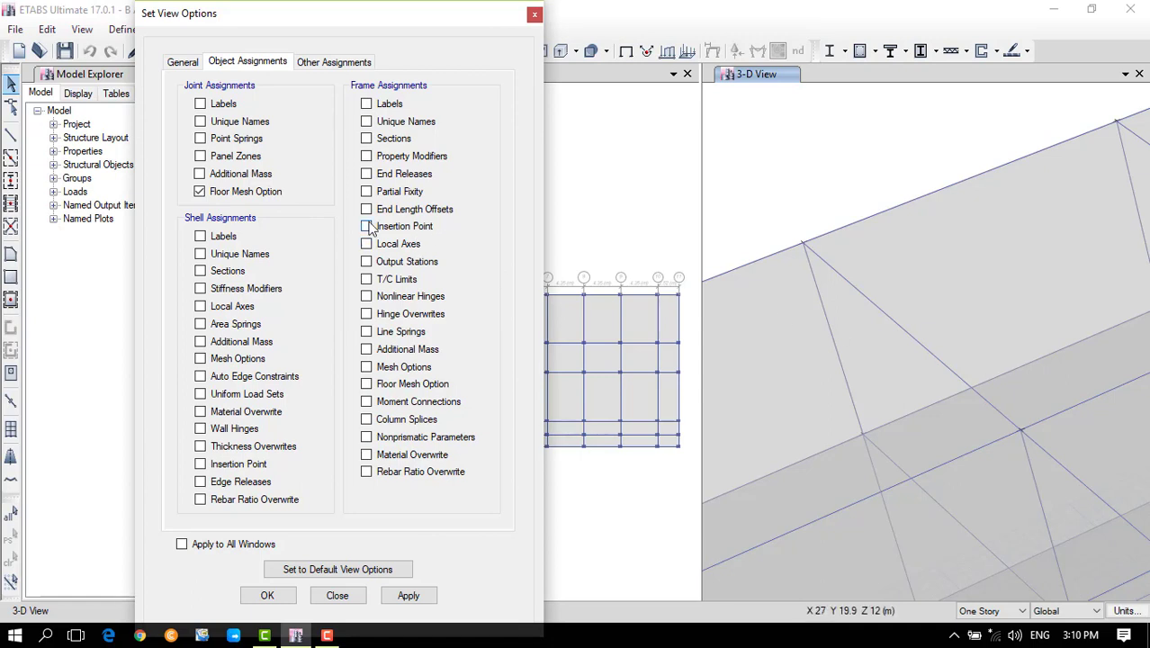
click(200, 193)
click(199, 157)
click(200, 138)
mouse_move(330, 26)
mouse_down()
mouse_move(341, 11)
mouse_move(341, 26)
mouse_up()
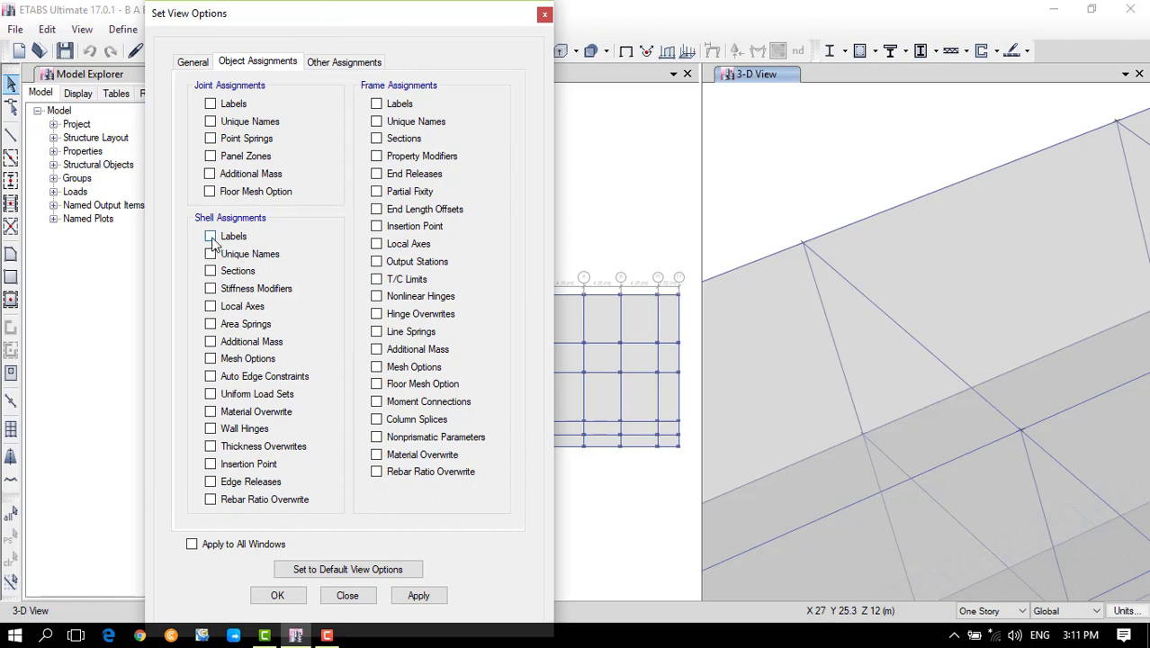
Display the shell labels in the 3-D view to examine the floor panels, and turn them off again
click(426, 597)
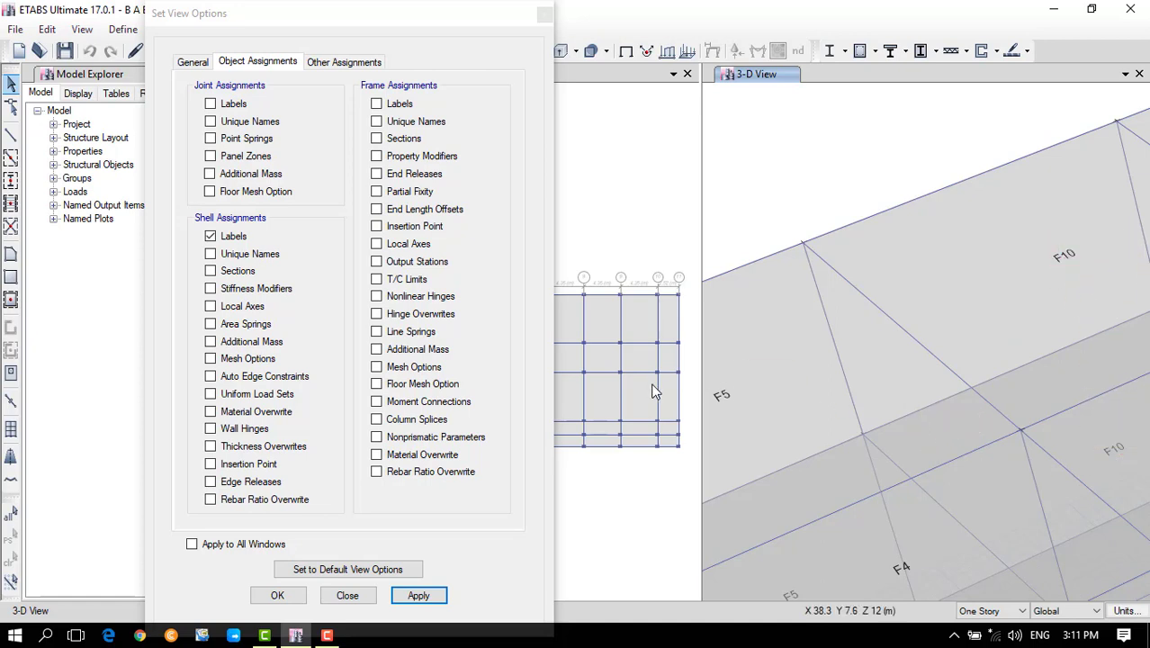
scroll(818, 329, down, 2)
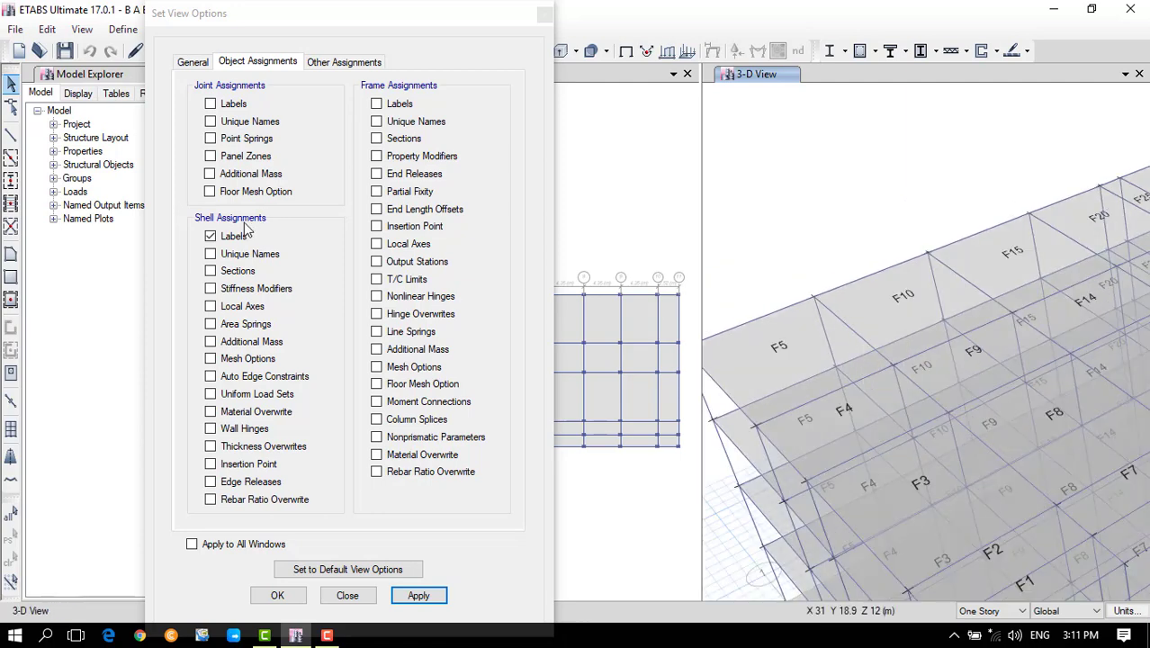
click(211, 238)
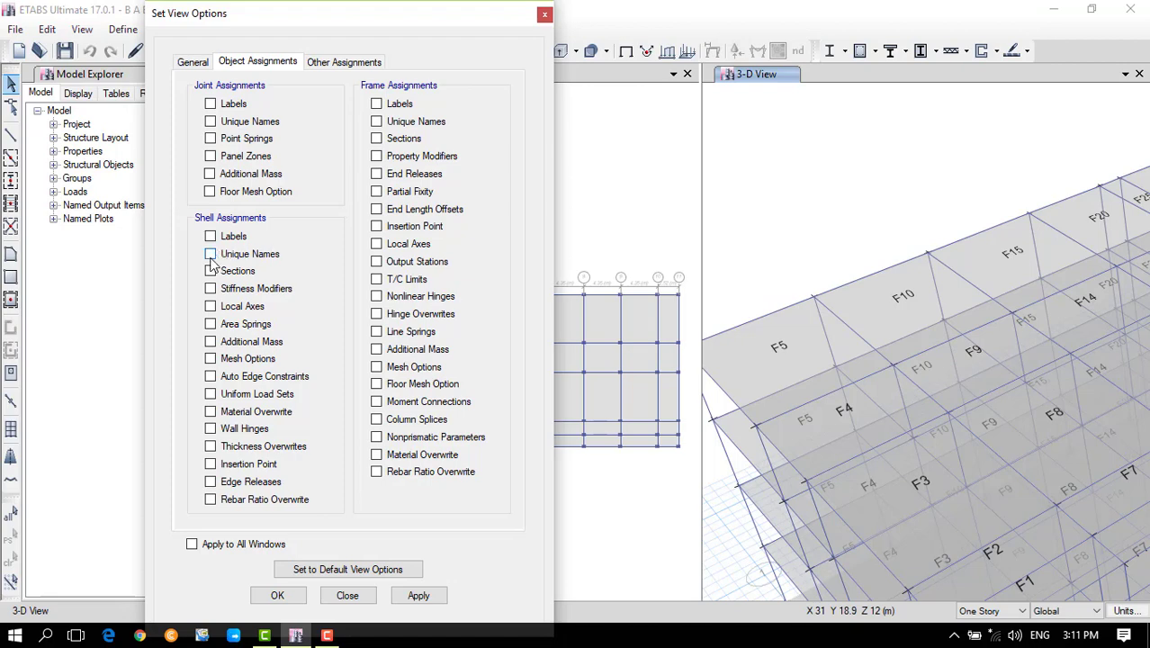
click(418, 595)
Display the shell unique names in the 3-D view and clear that option again
click(210, 254)
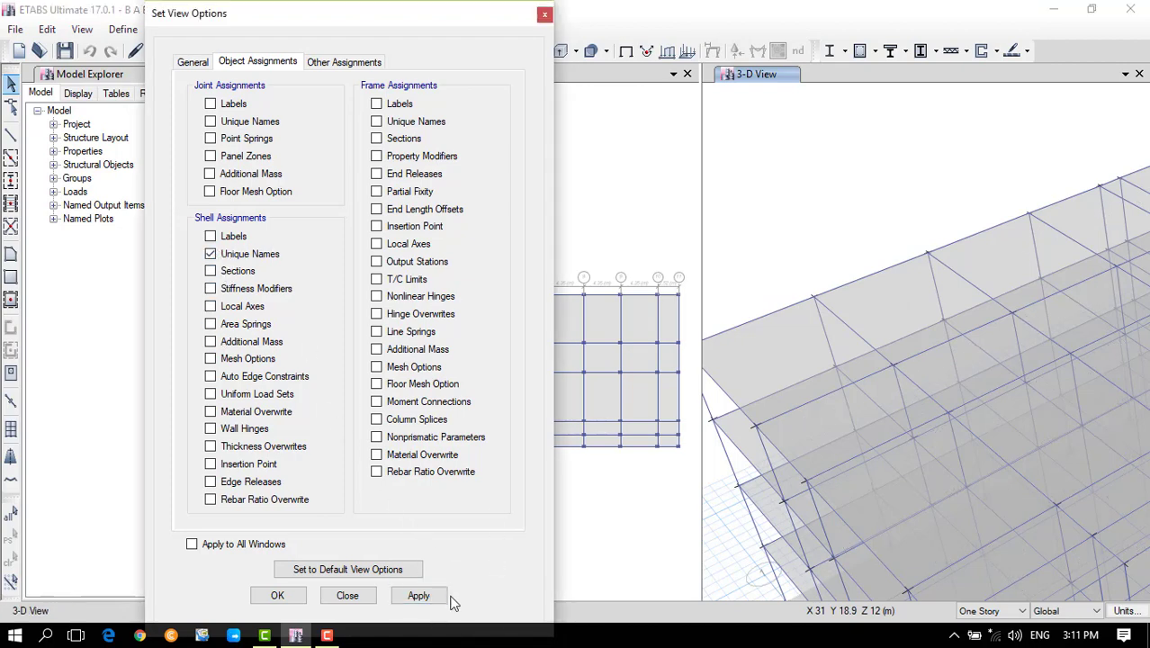
click(419, 595)
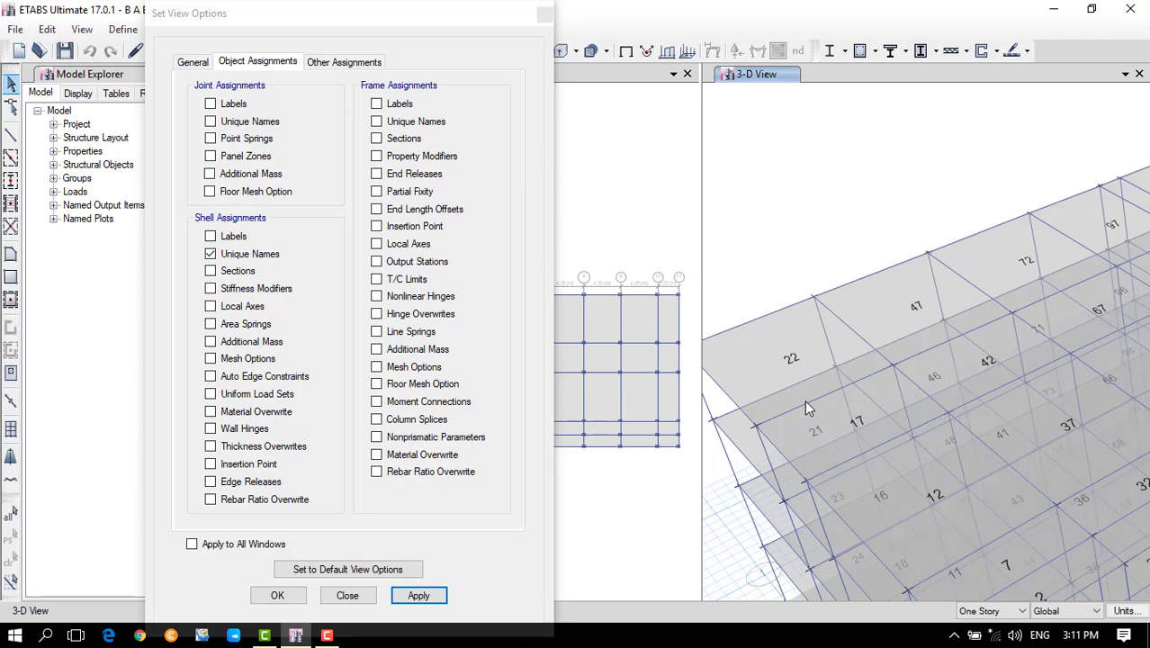
click(212, 254)
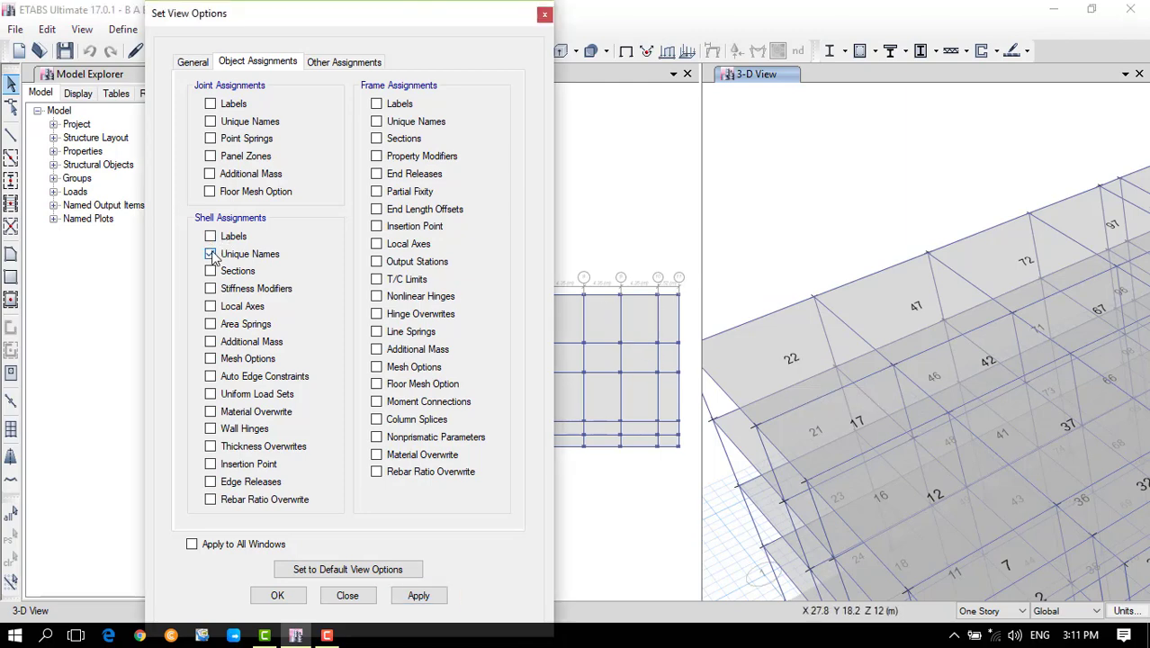
click(212, 254)
Display the shell local axes in the 3-D view for inspection and hide them again
click(213, 308)
drag(392, 19, 801, 54)
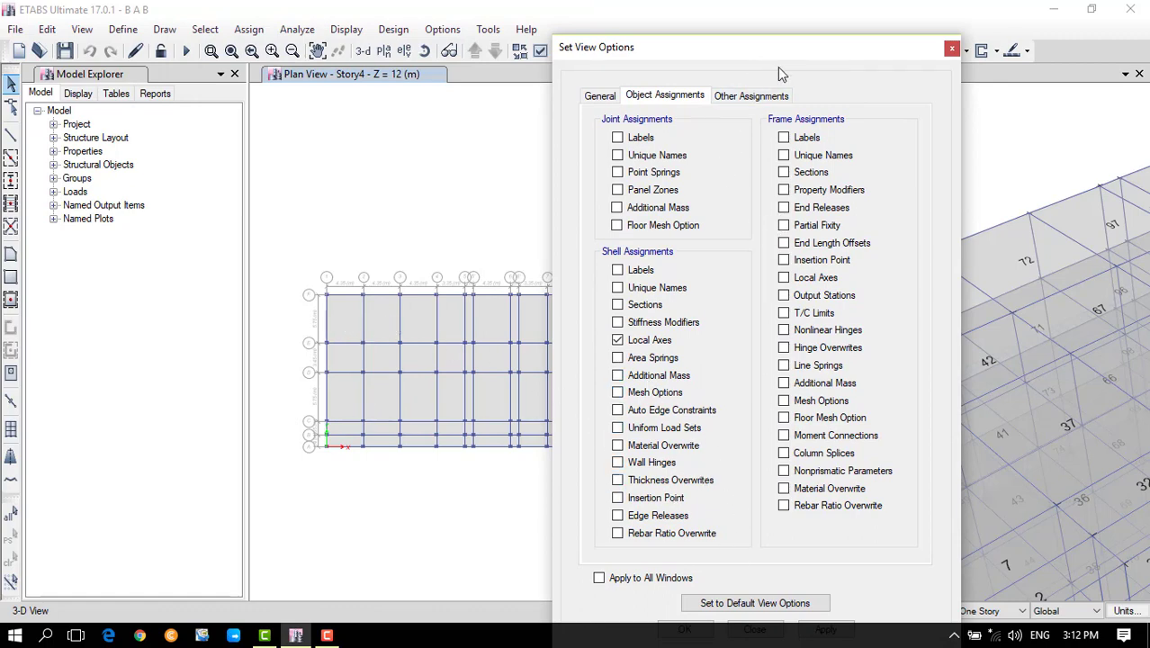
drag(759, 54, 646, 20)
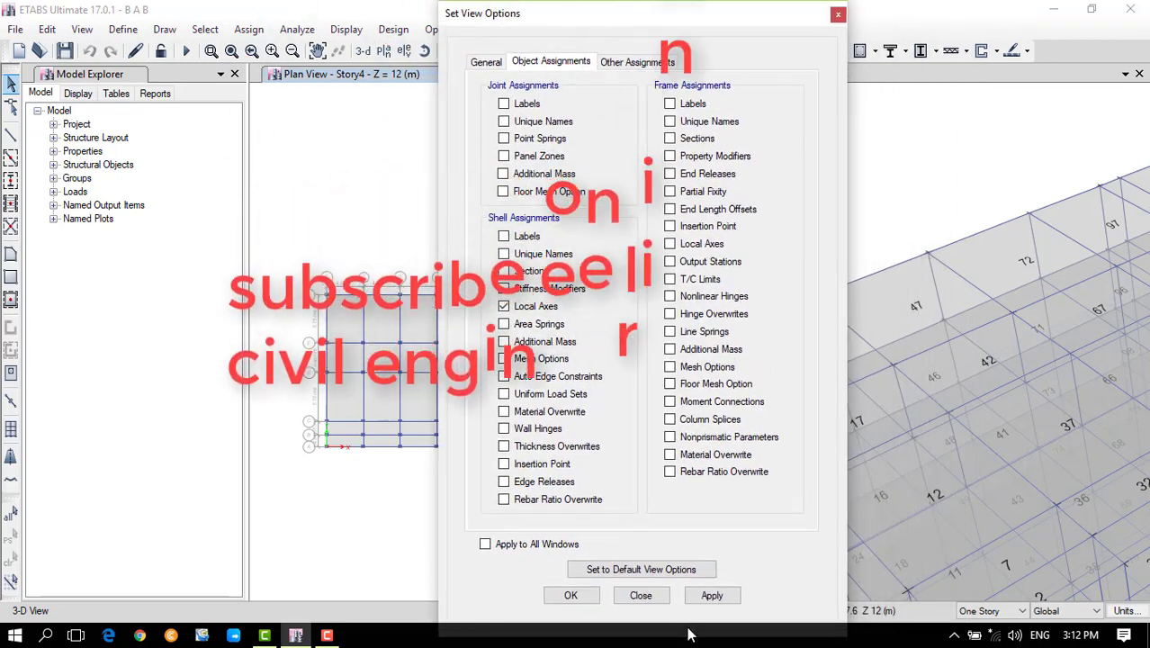
click(707, 596)
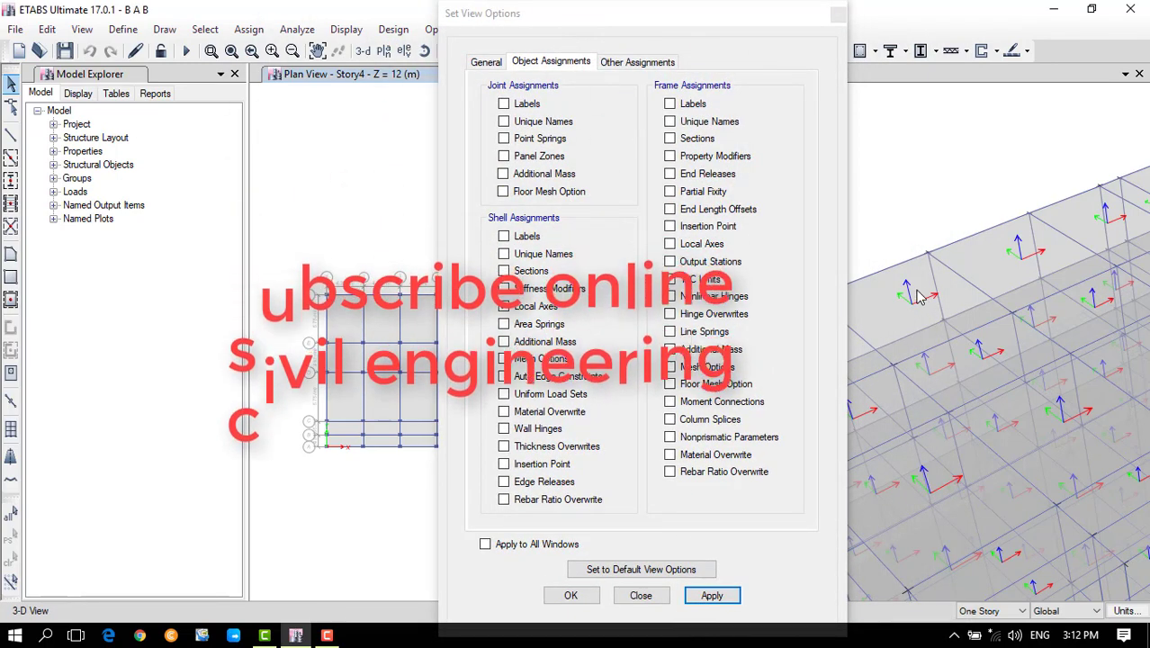
click(505, 307)
click(504, 307)
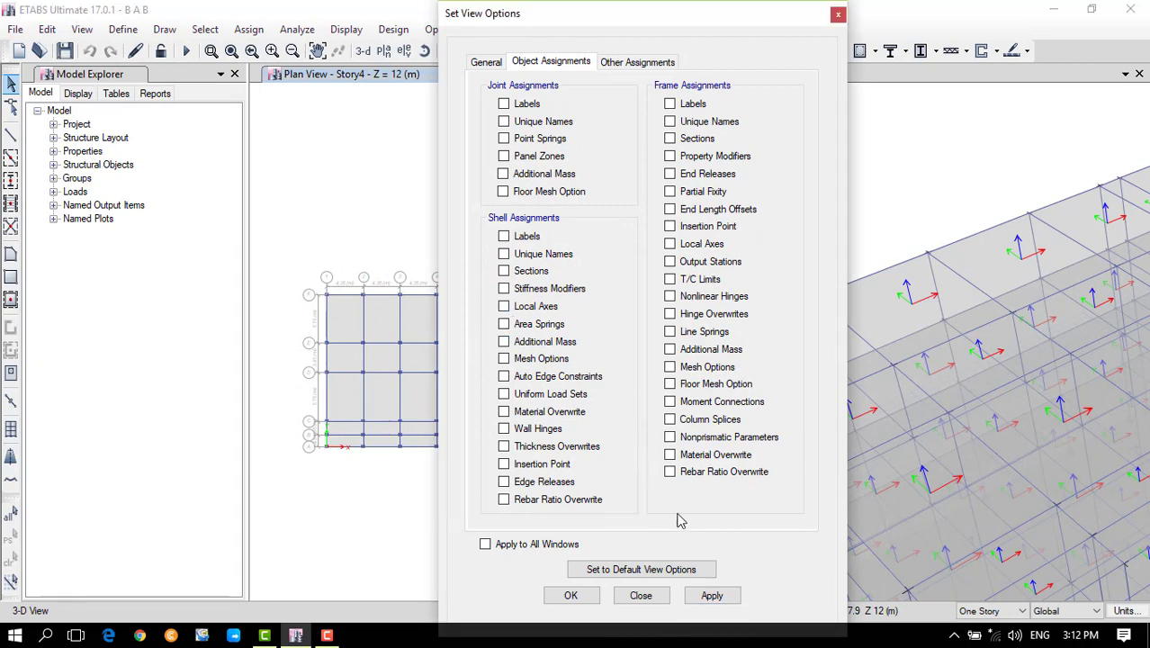
click(712, 596)
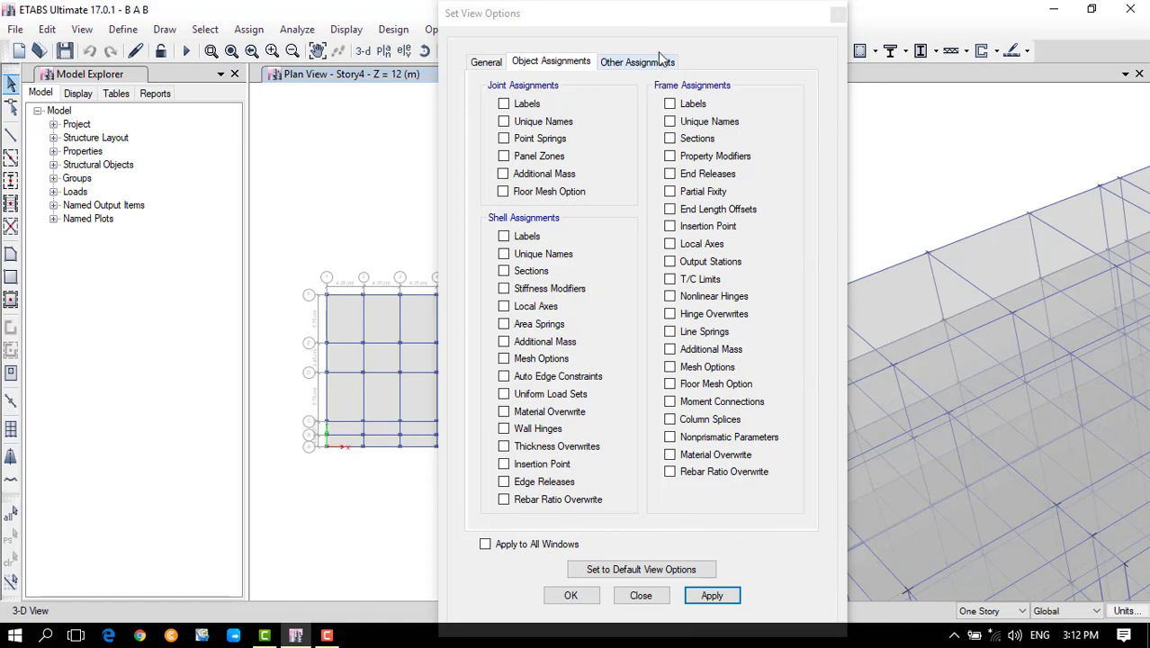
drag(655, 20, 681, 20)
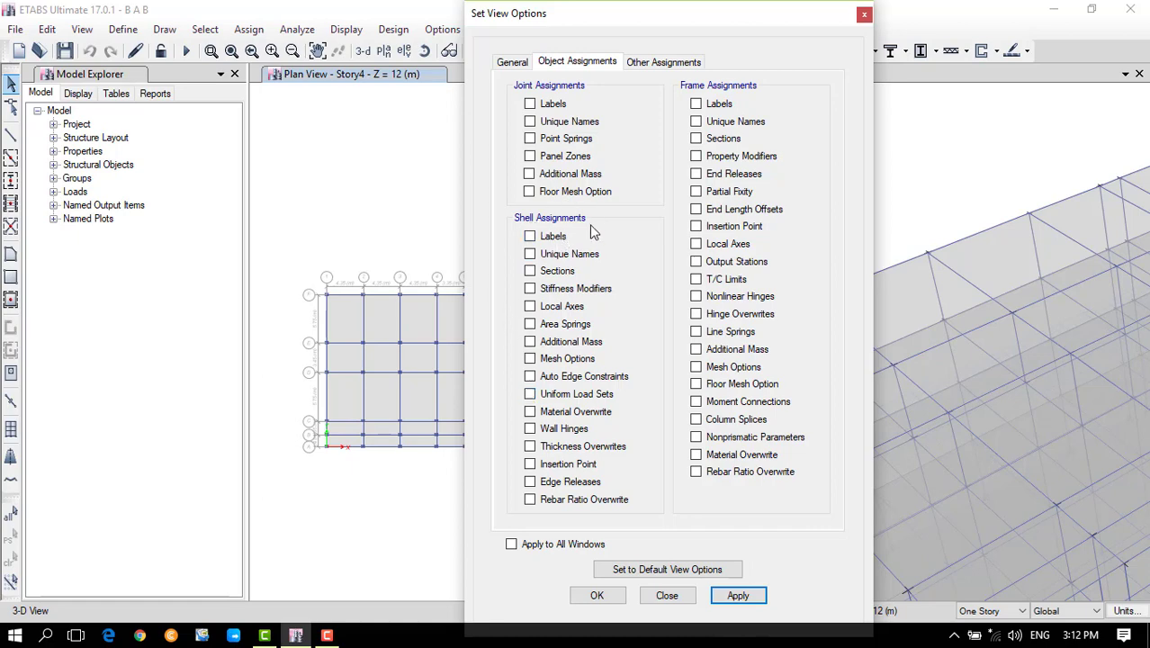
click(530, 396)
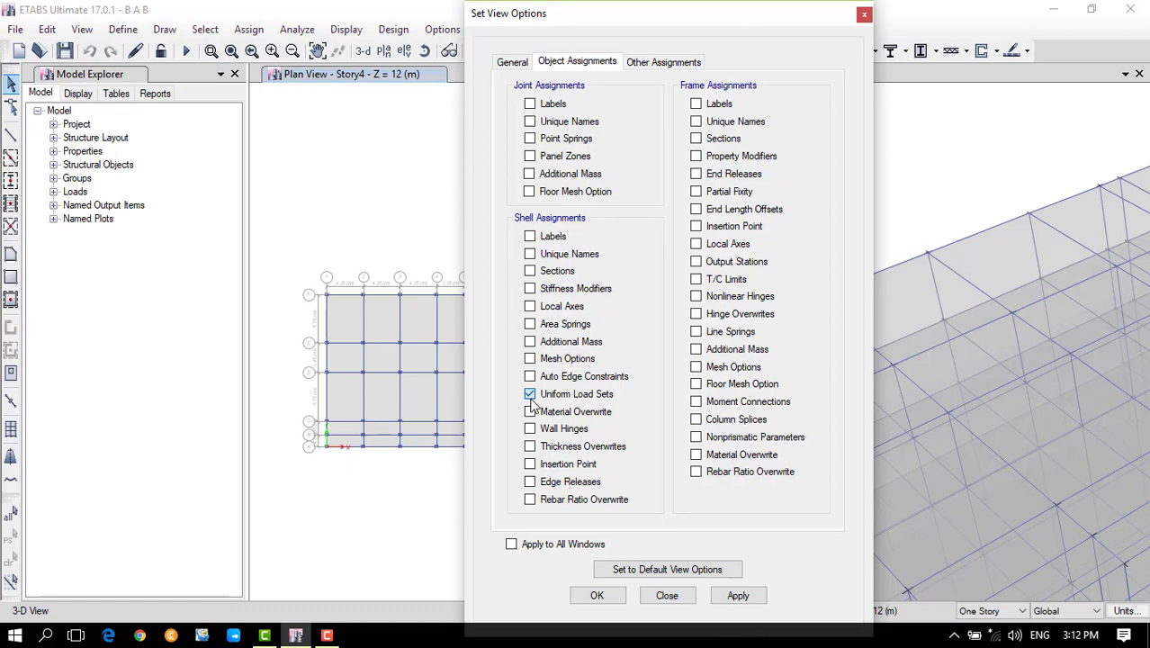
click(531, 396)
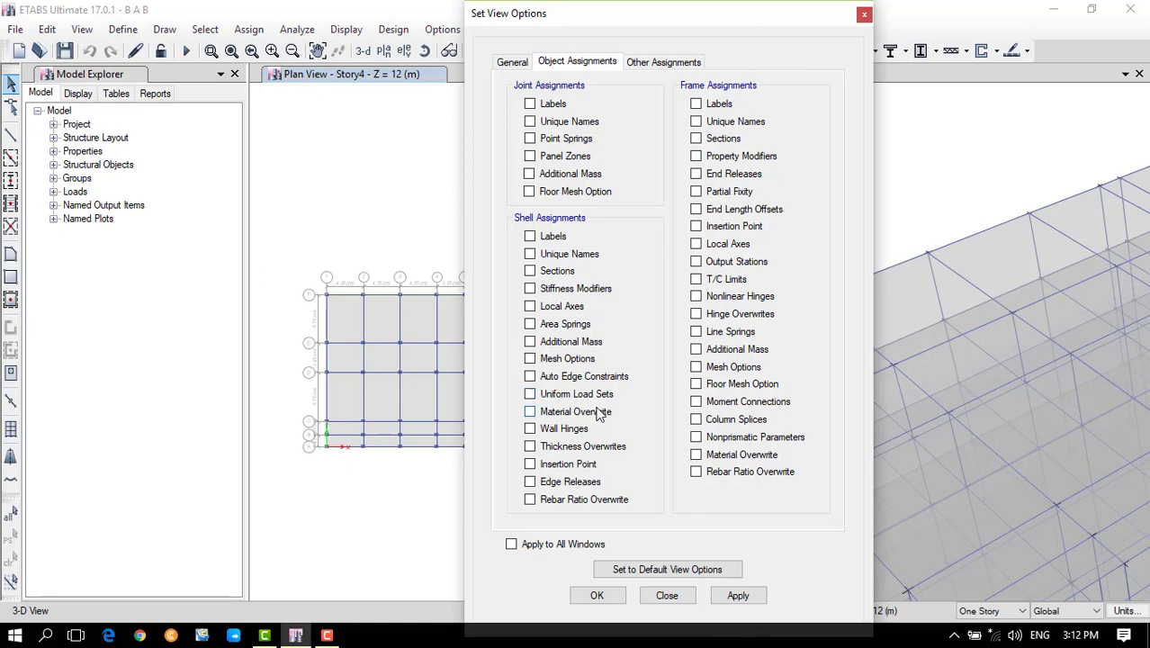
click(531, 399)
click(531, 396)
Display the frame labels in the 3-D view to examine beams and columns, and turn them off again
drag(750, 21, 469, 21)
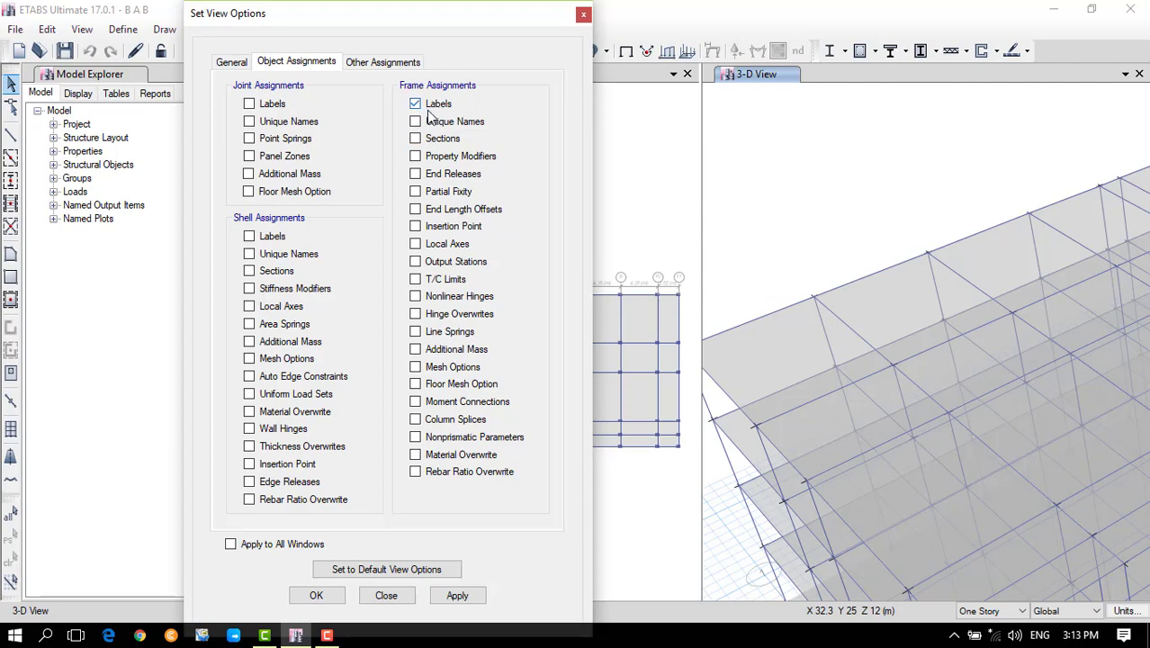
click(457, 595)
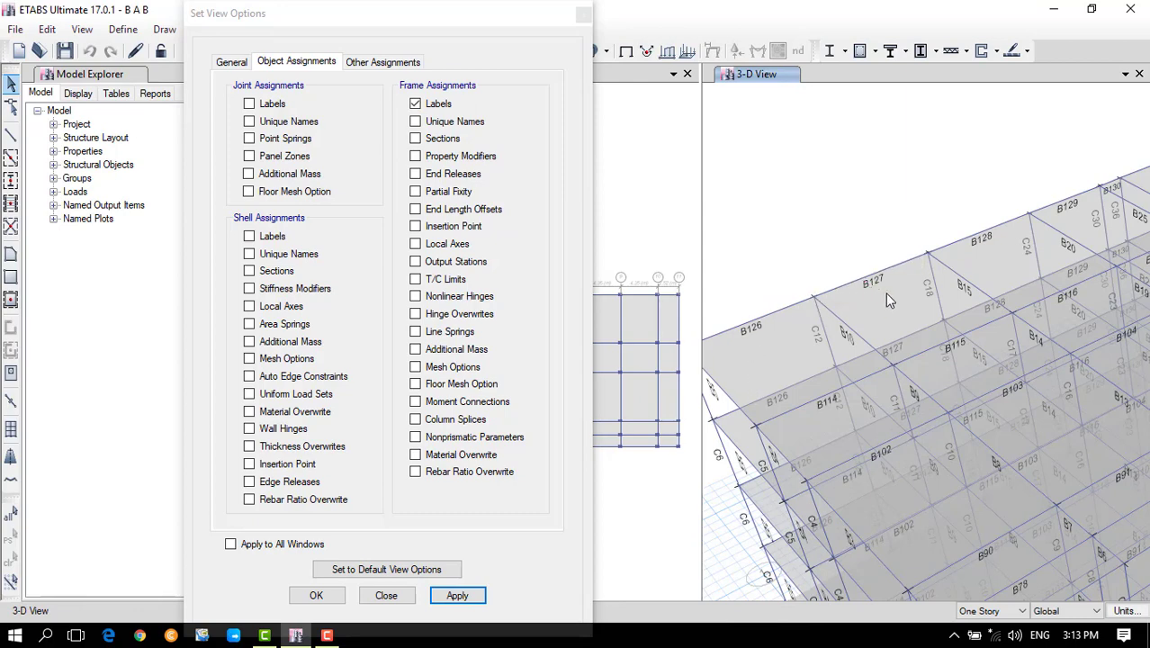
click(438, 108)
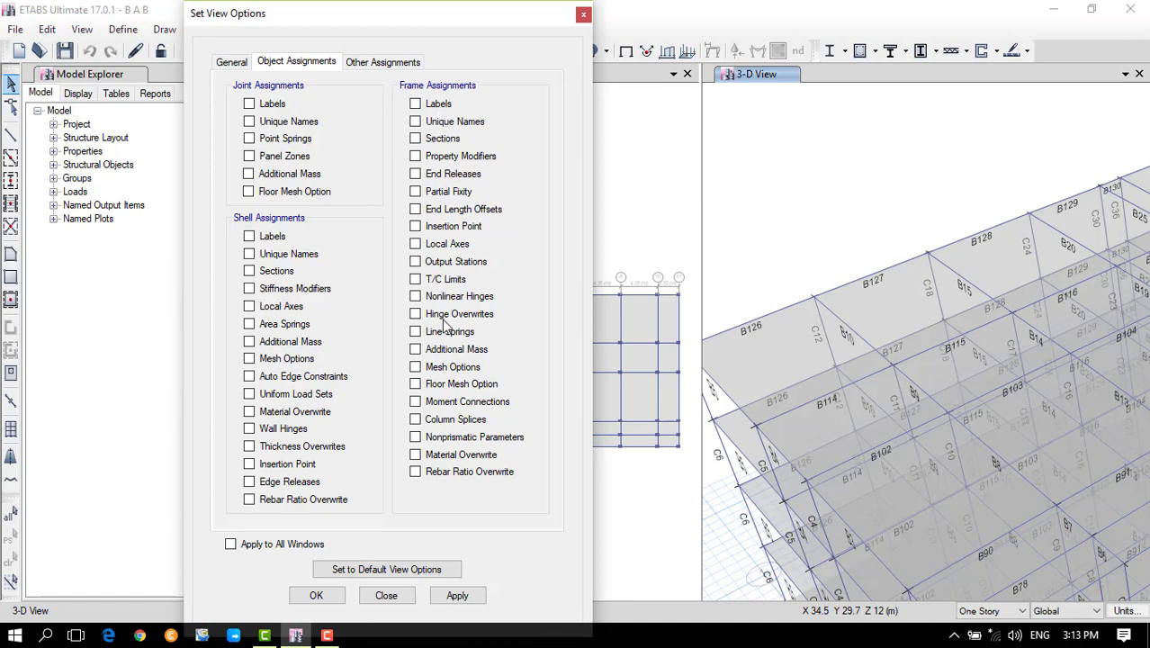
click(457, 595)
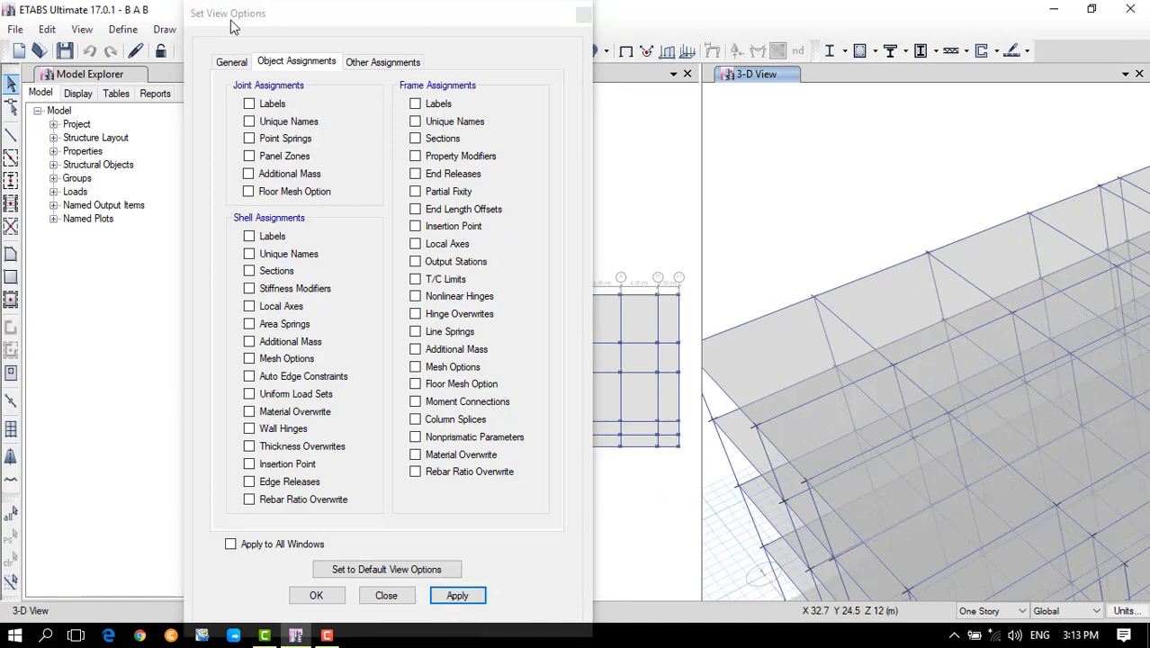
Display the frame unique names in the 3-D view and clear that option again
click(415, 121)
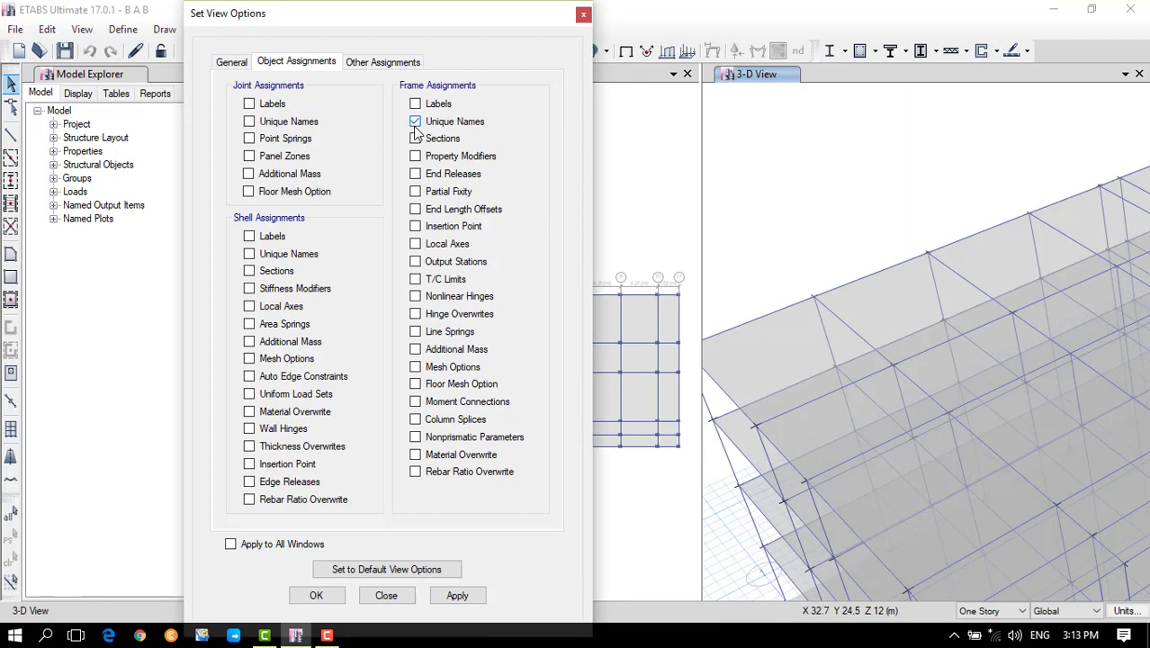
click(461, 595)
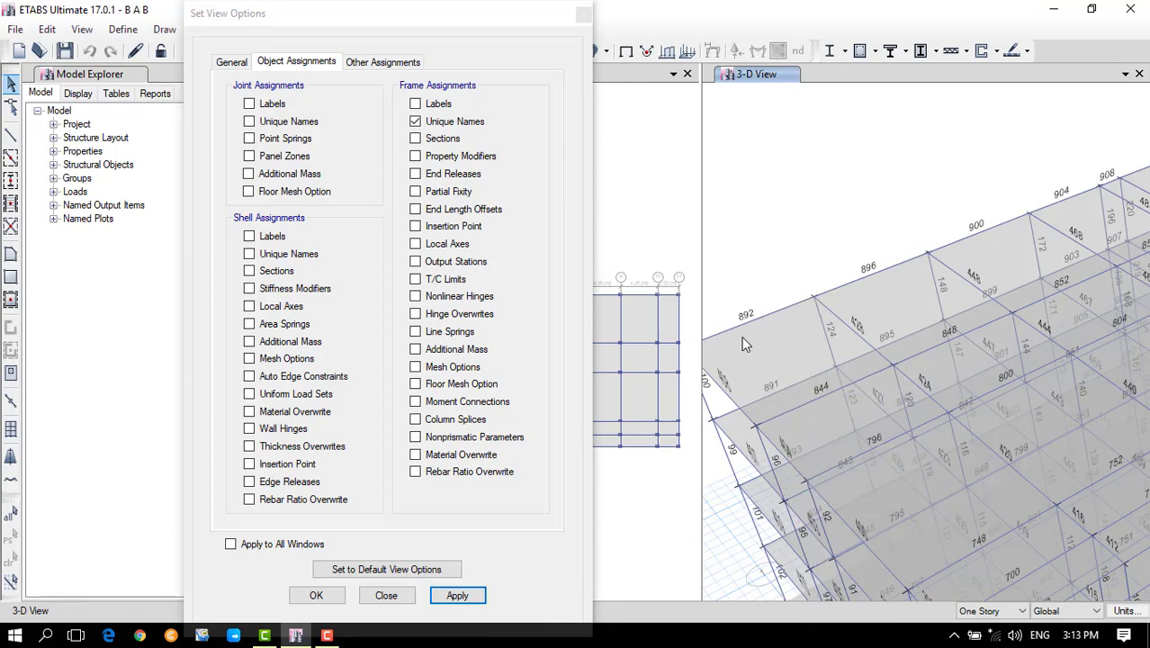
click(415, 122)
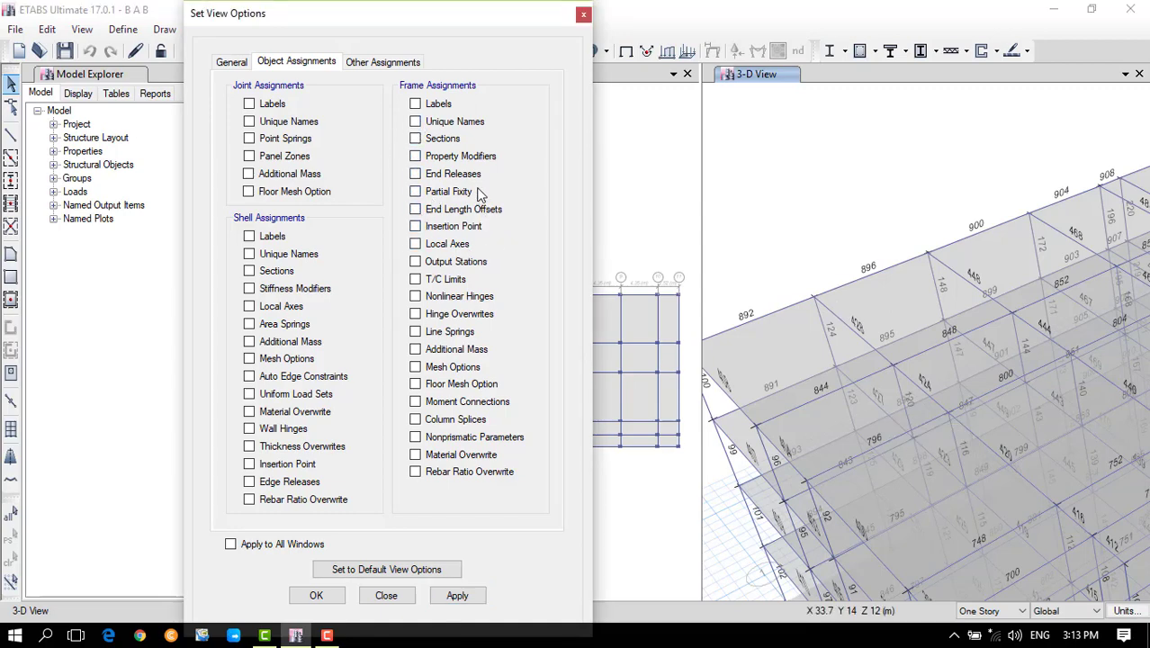
Display the frame local axes in the 3-D view to inspect their directions, and hide them again
click(414, 244)
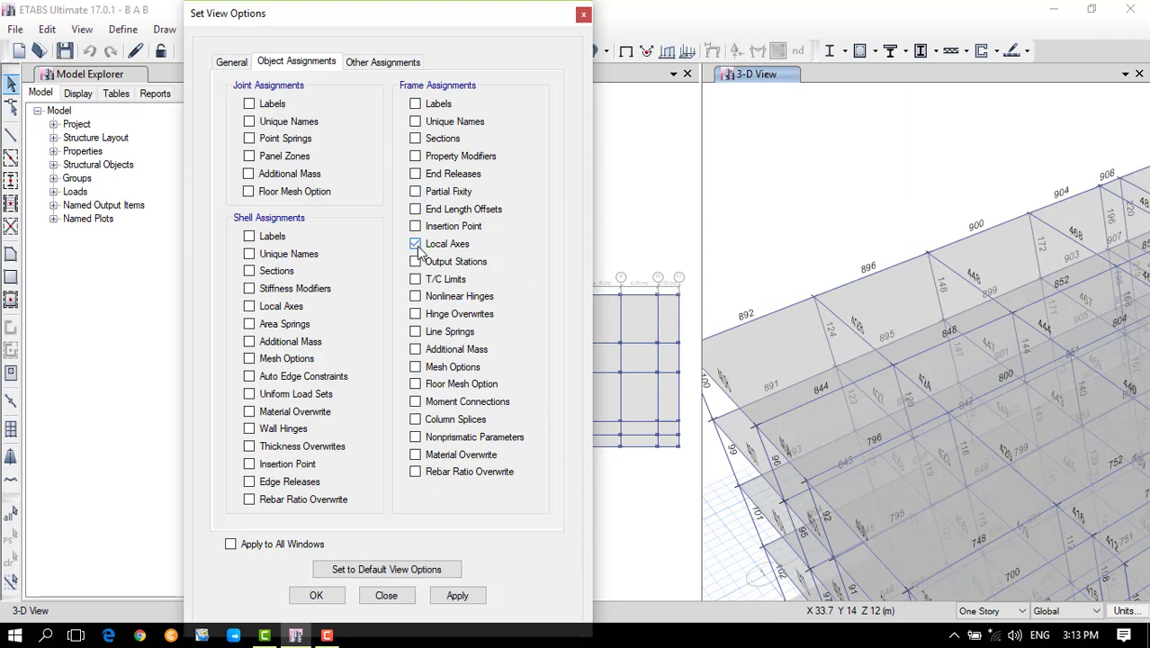
click(456, 594)
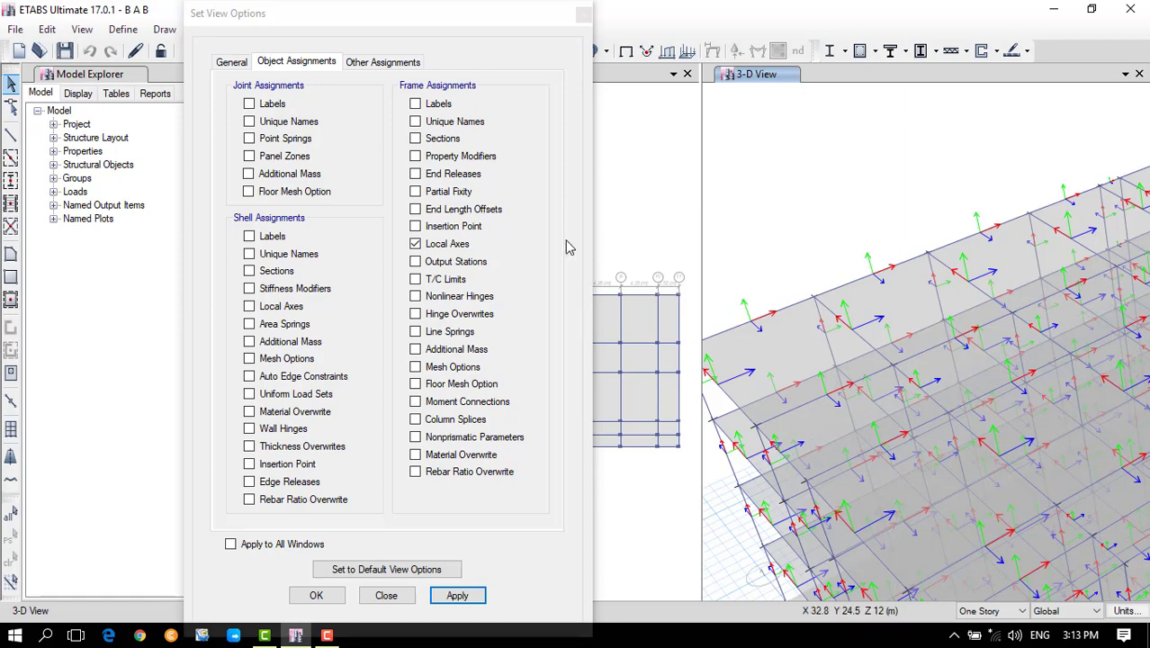
click(416, 246)
click(415, 244)
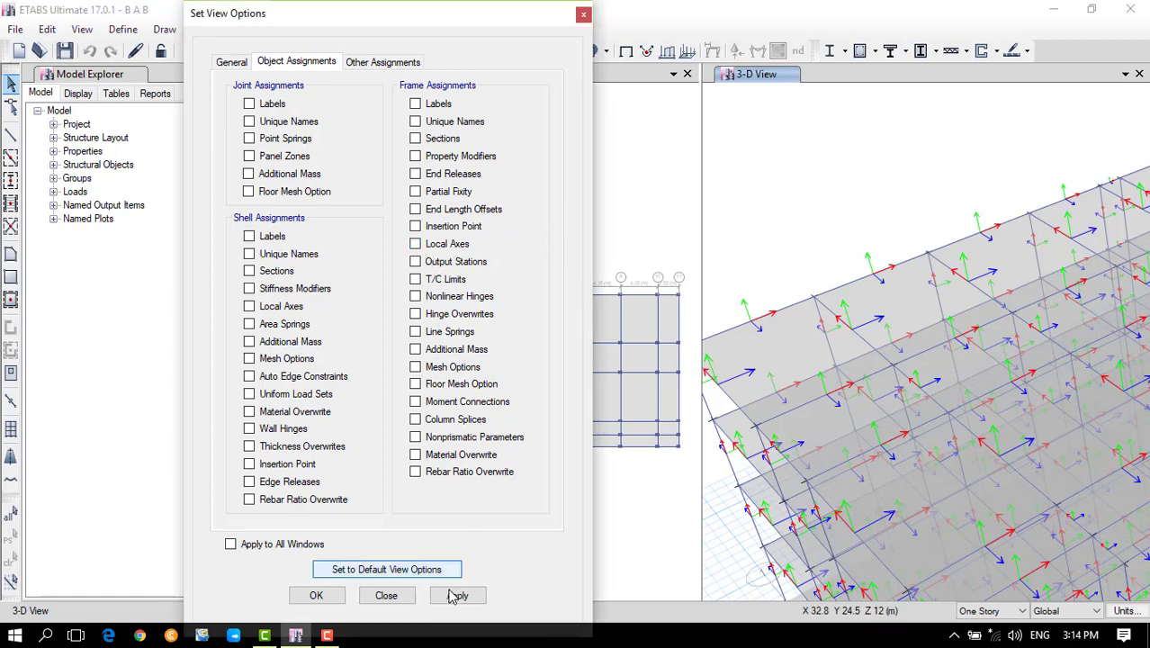
click(457, 595)
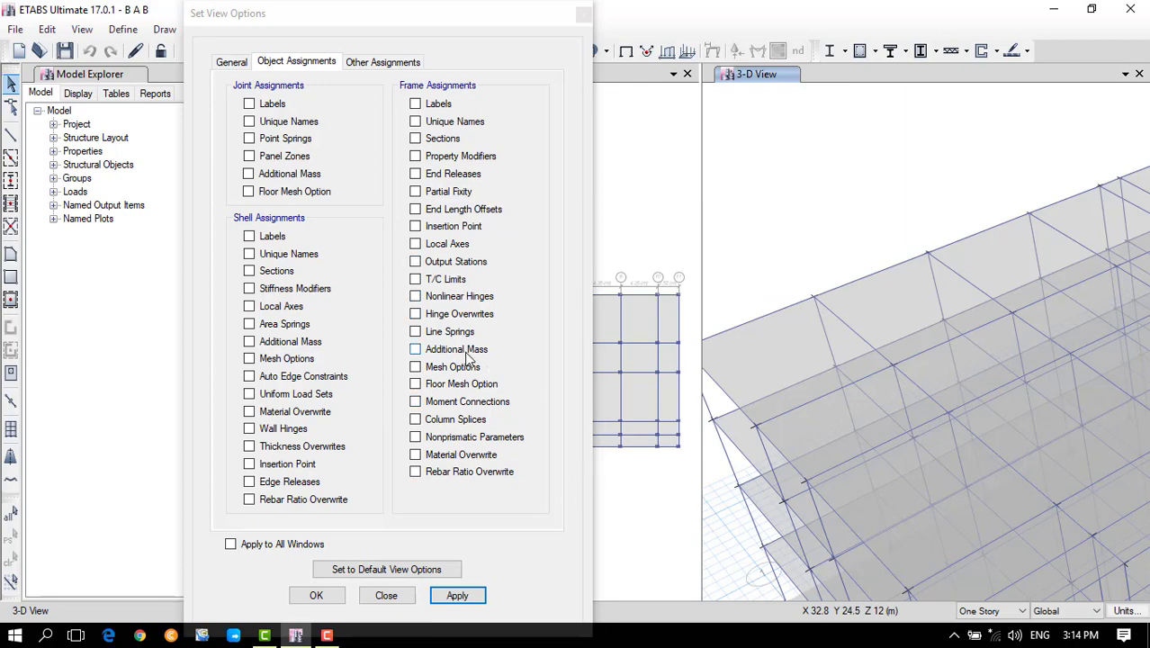
Review the display options for link, pier, spandrel, design strip and tendon assignments, and leave the view options unchanged
click(520, 333)
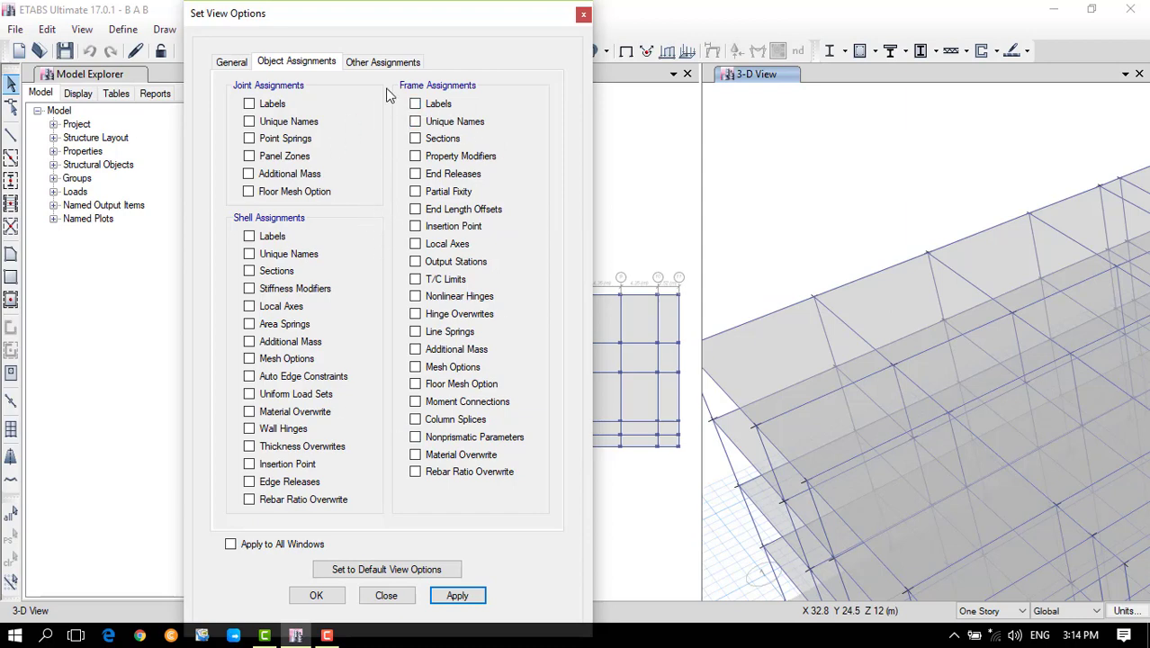
click(379, 62)
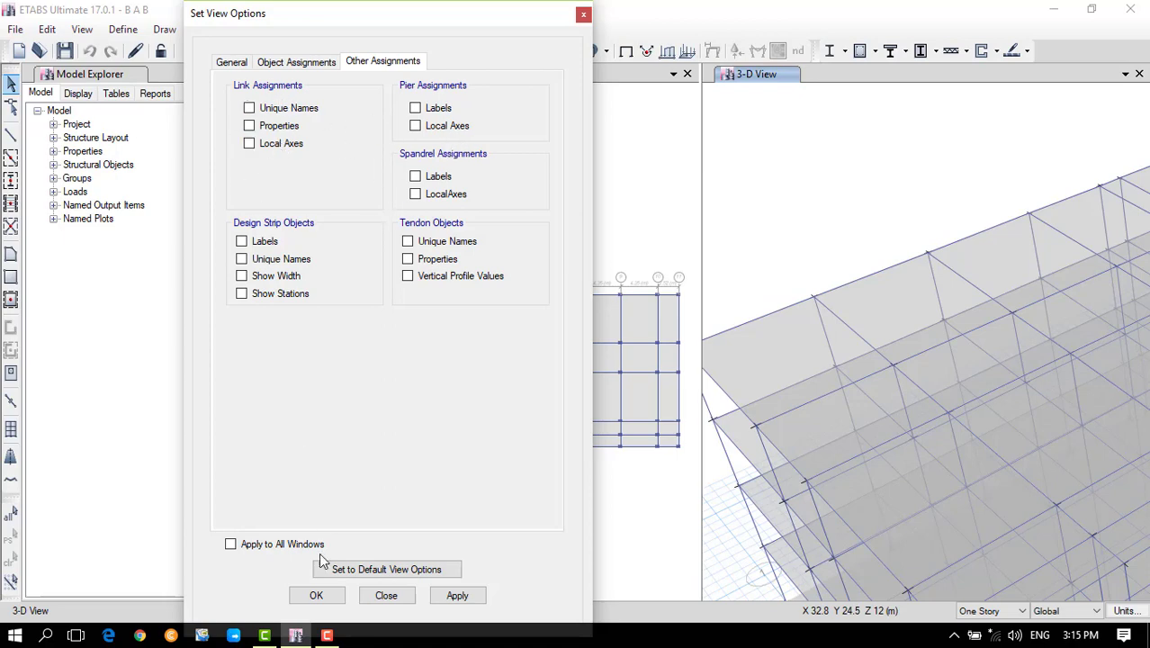
click(386, 597)
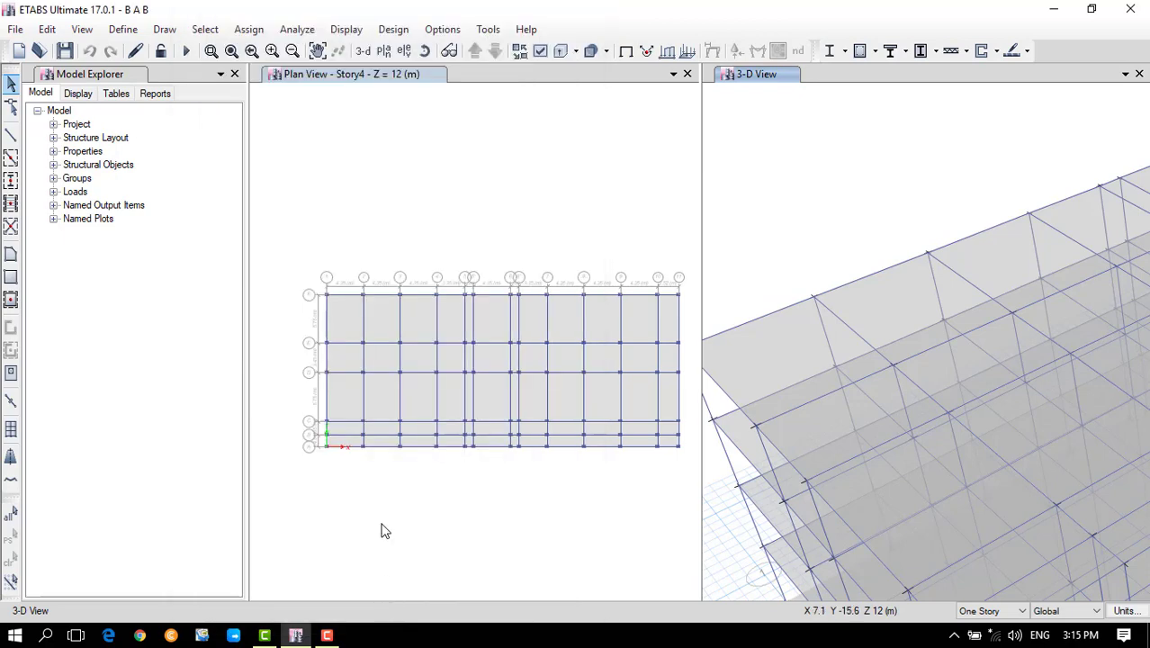
Enlarge the plan's corner around grids 1 and F with Rubber Band Zoom, and restore the full view
click(81, 30)
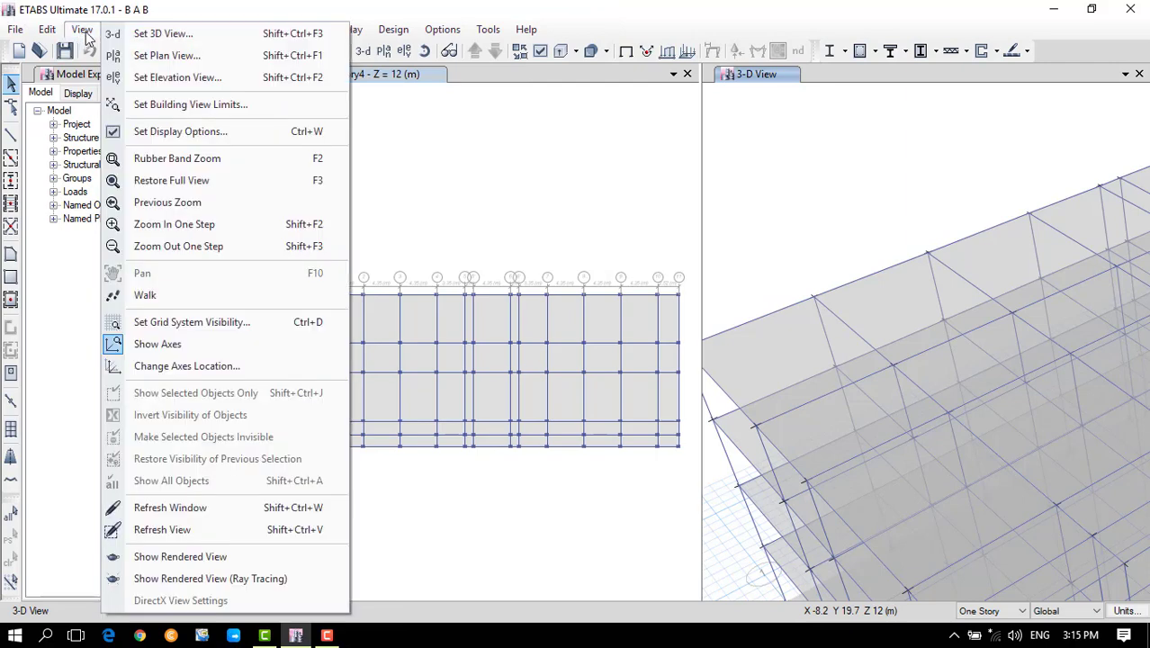
click(184, 167)
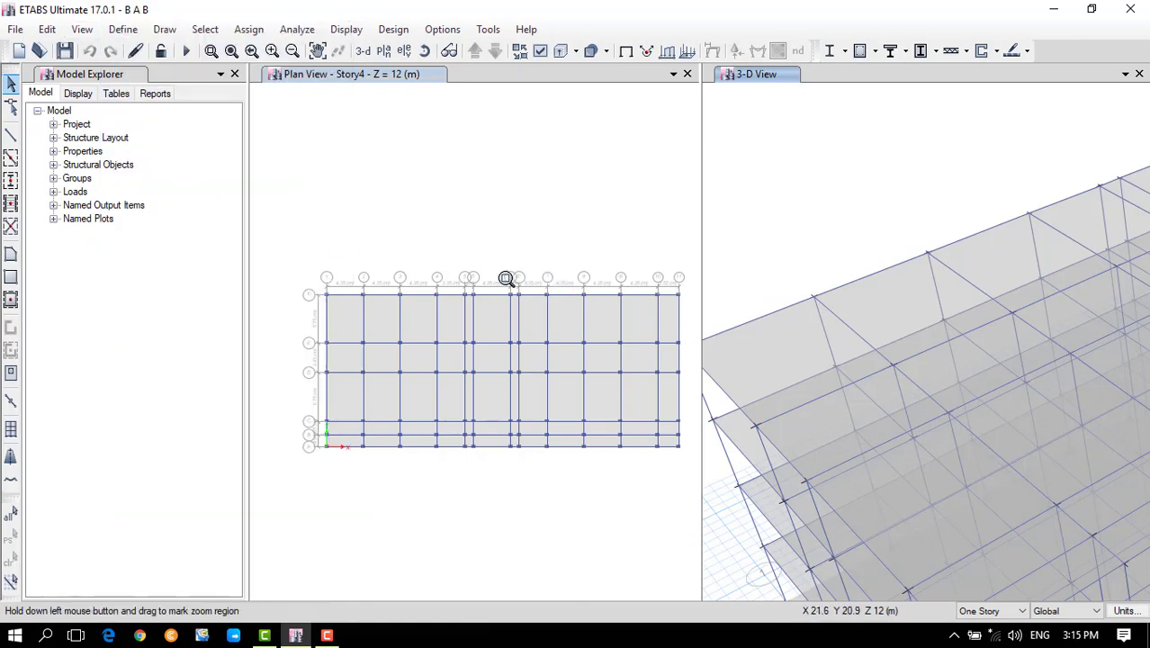
drag(393, 252, 291, 393)
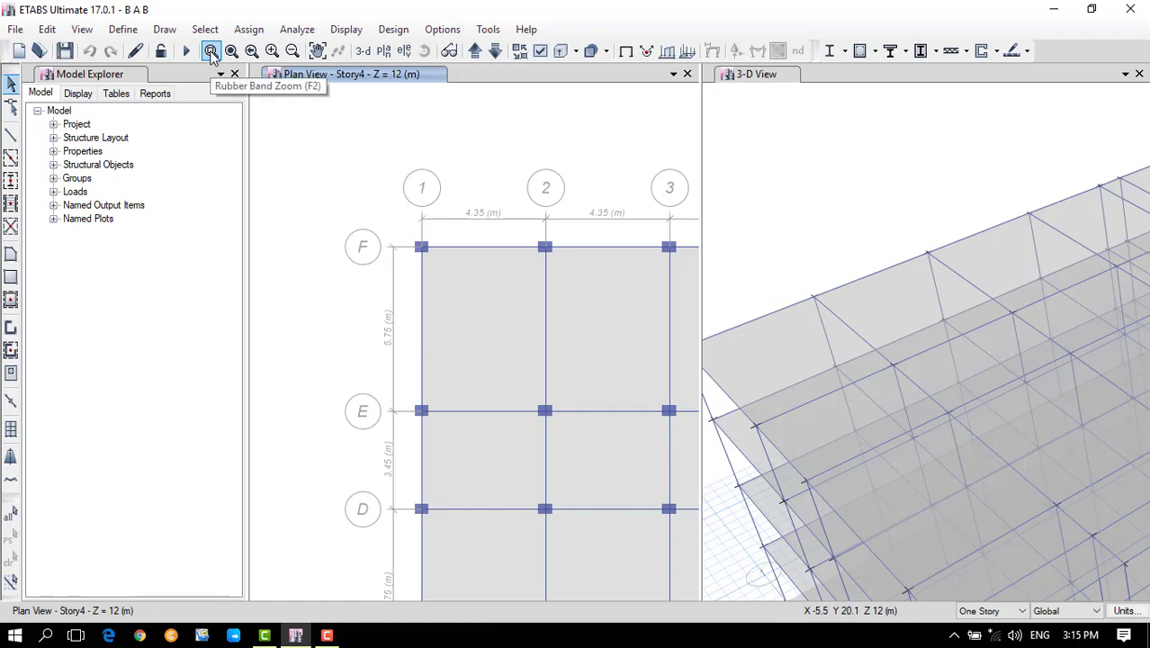
click(81, 28)
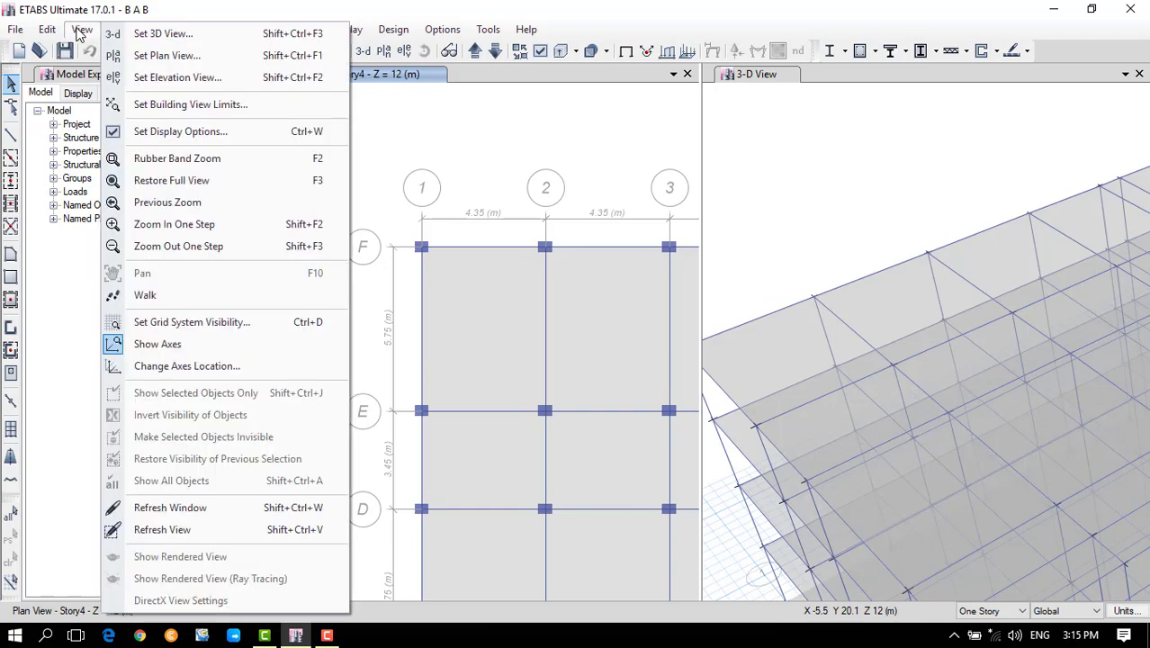
click(177, 182)
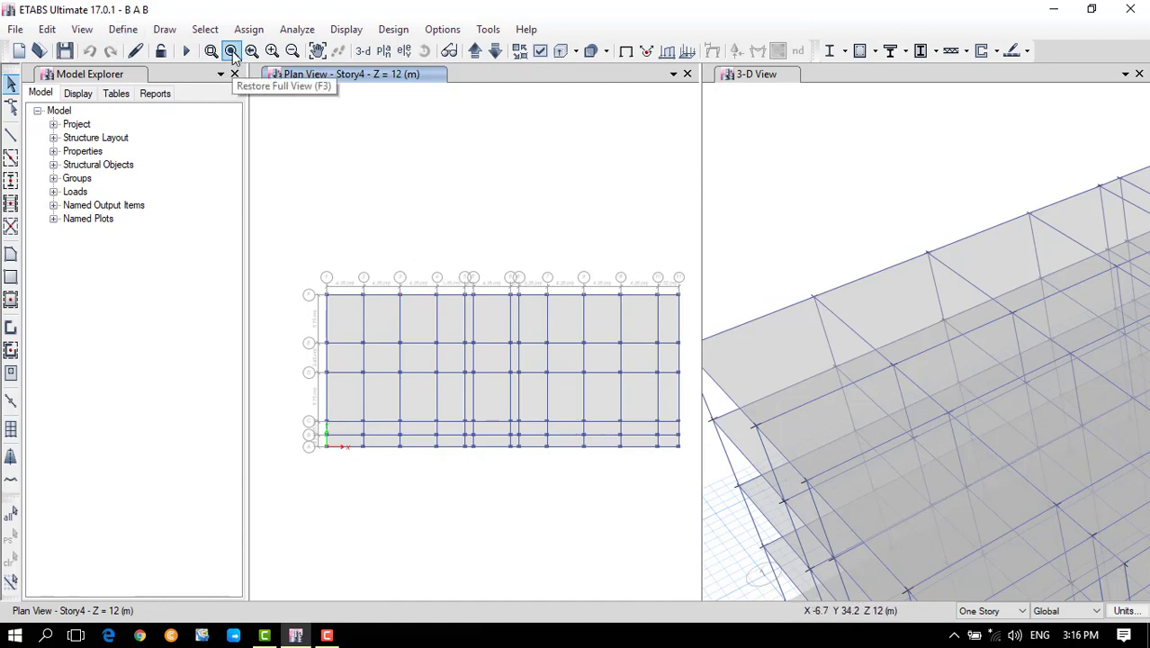
Zoom in on the plan view near grids 1 and F, and return to the earlier magnification with Previous Zoom
click(84, 31)
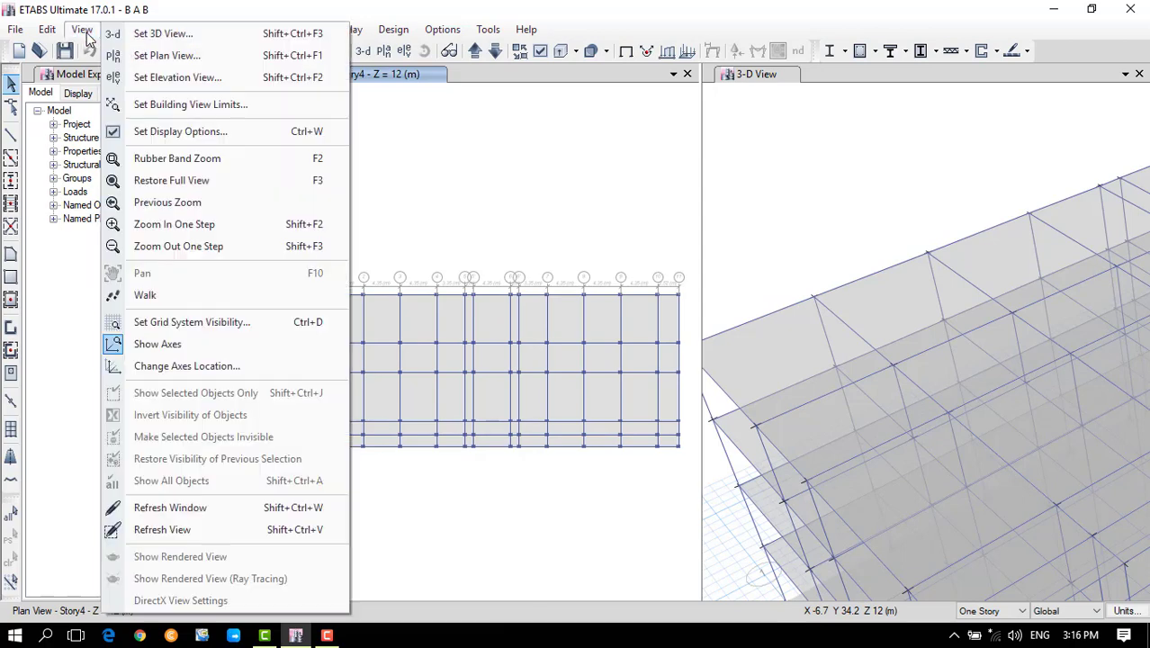
click(174, 203)
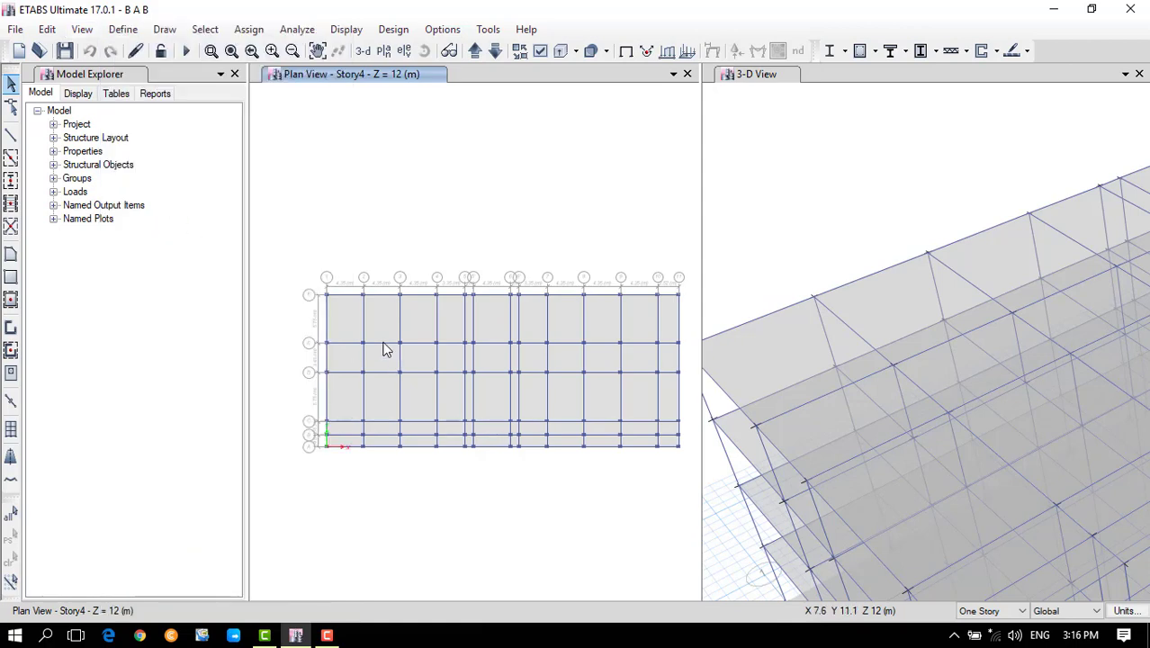
scroll(351, 322, up, 3)
scroll(353, 322, down, 4)
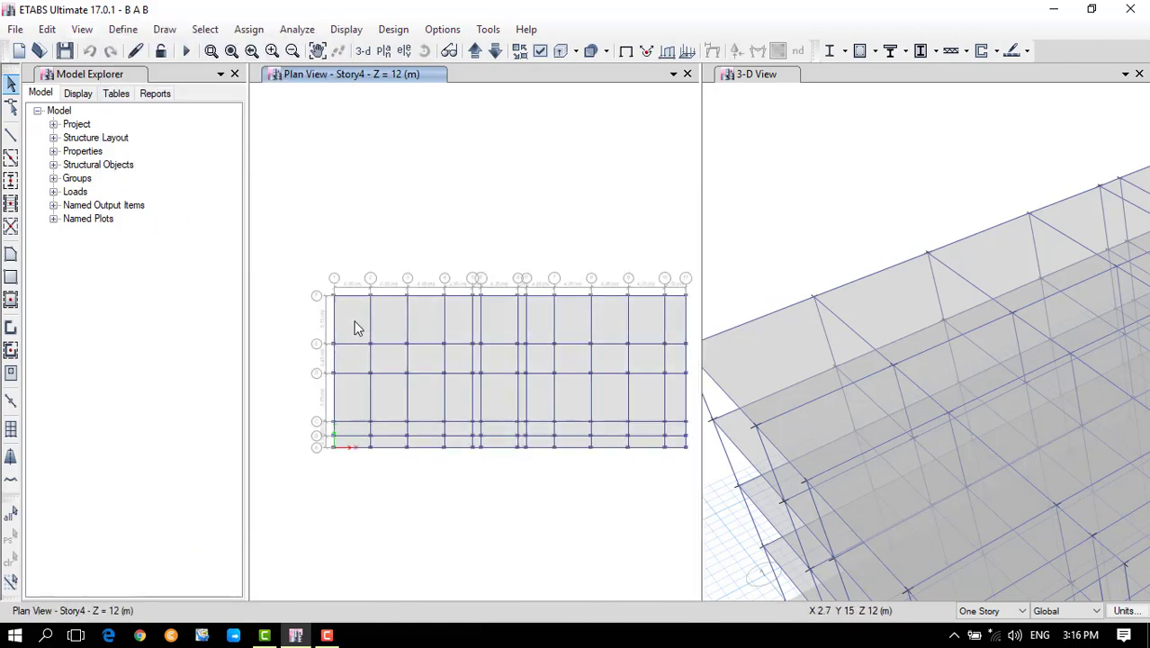
scroll(357, 326, up, 1)
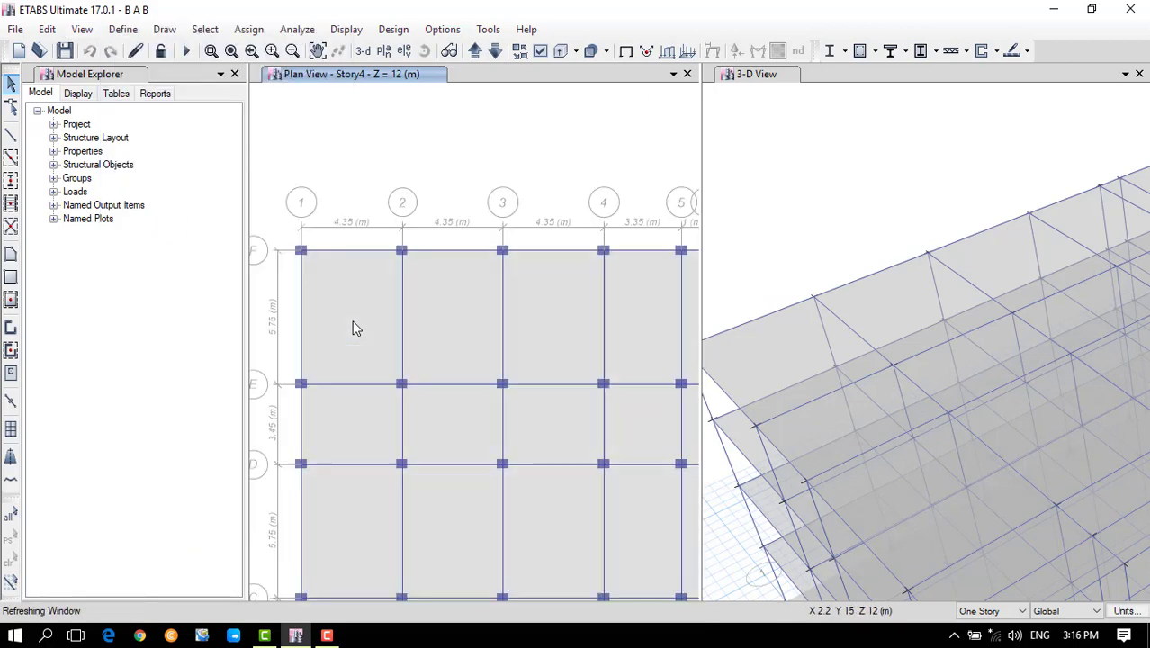
click(82, 29)
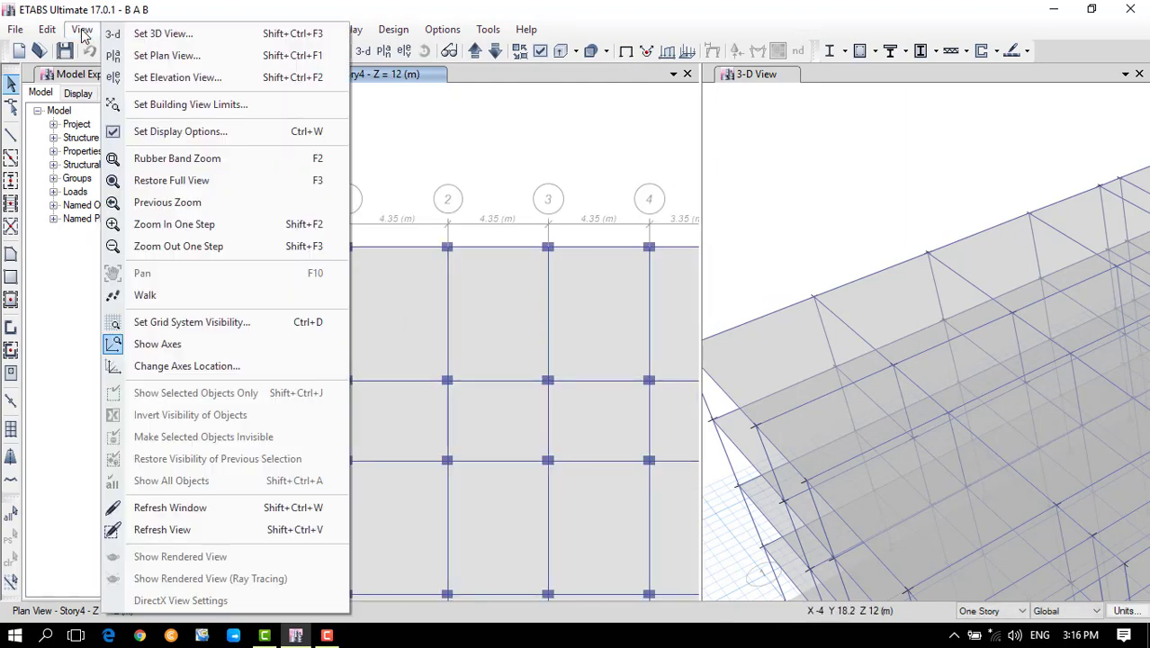
click(171, 203)
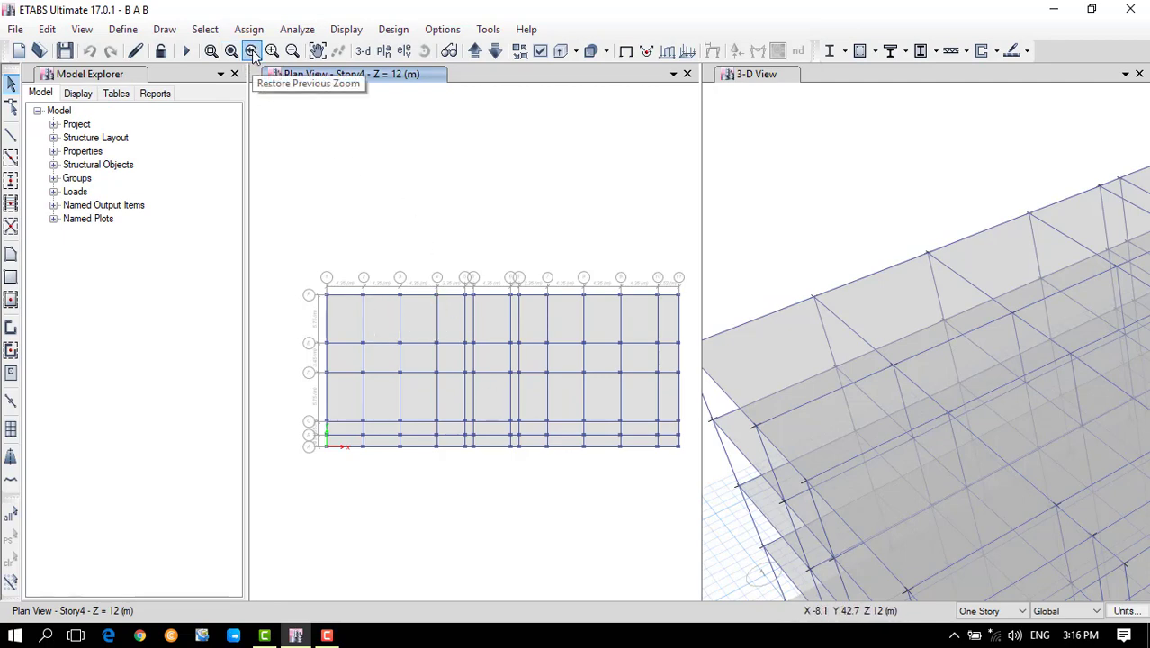
click(123, 30)
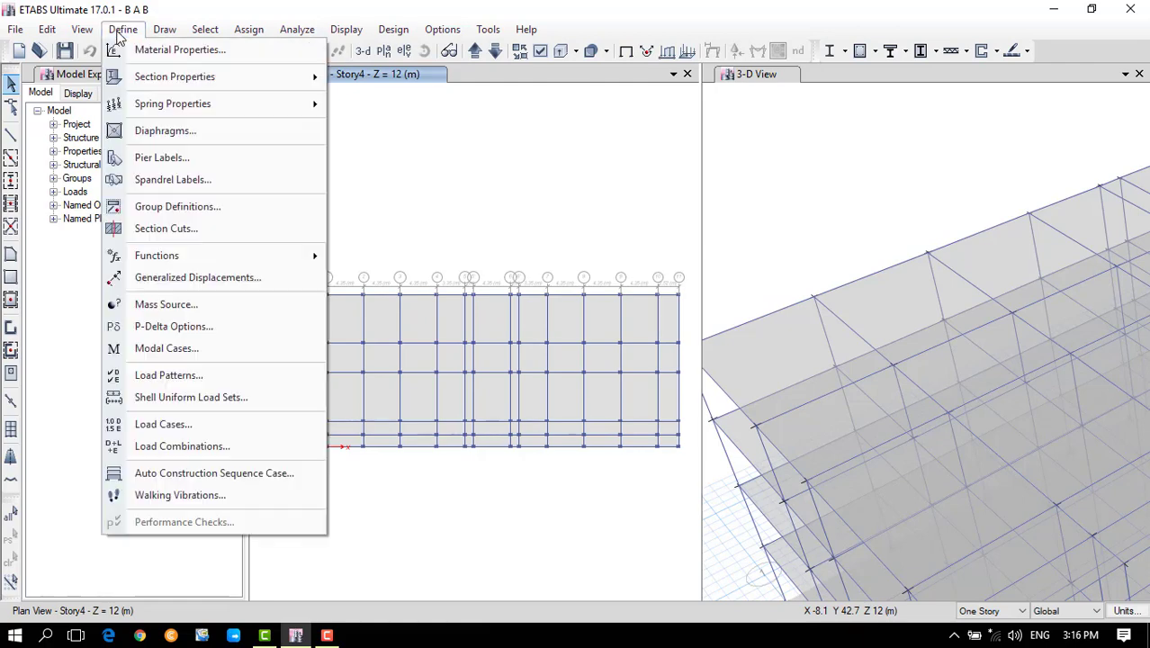
mouse_move(86, 34)
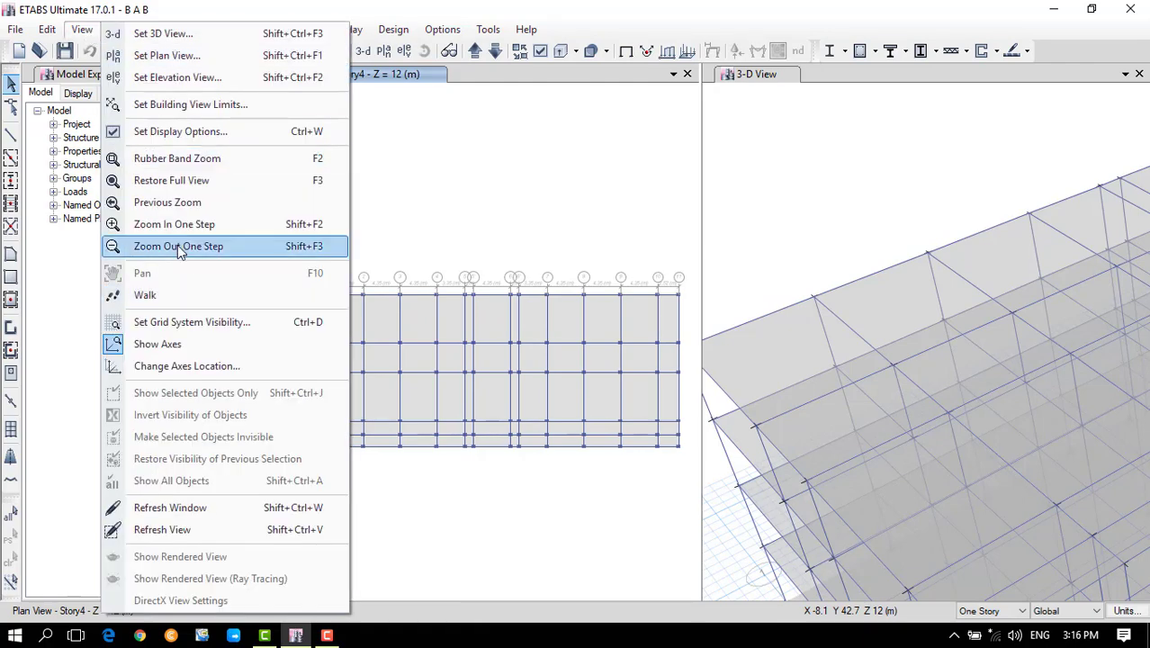